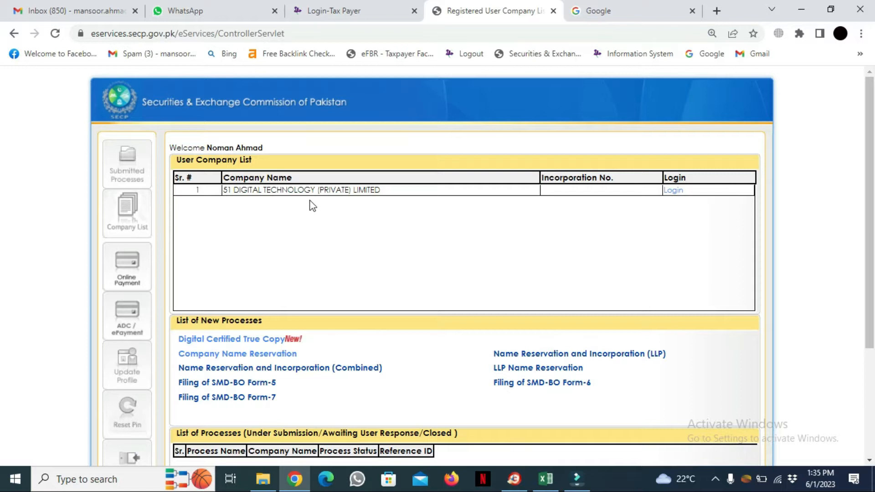
# Open the Company Incorporation process for 51 DIGITAL TECHNOLOGY (PRIVATE) LIMITED and set the mode of payment to ADC/ePayment
pyautogui.click(679, 192)
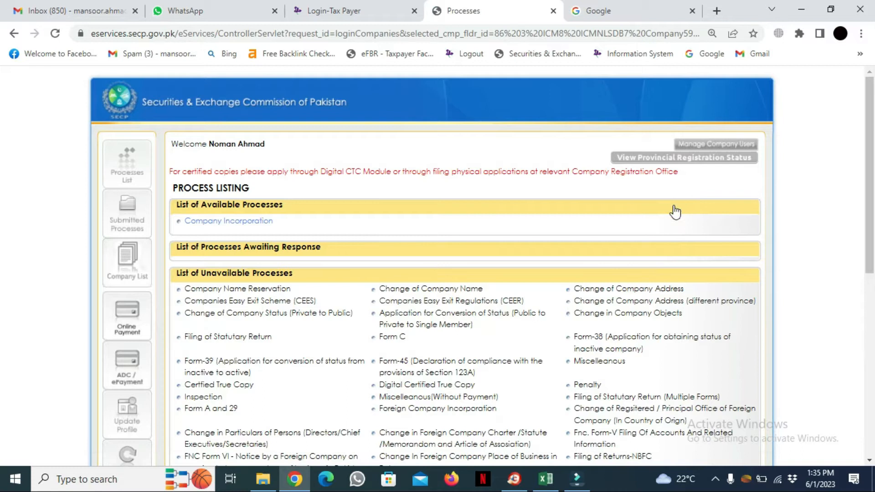
pyautogui.click(243, 222)
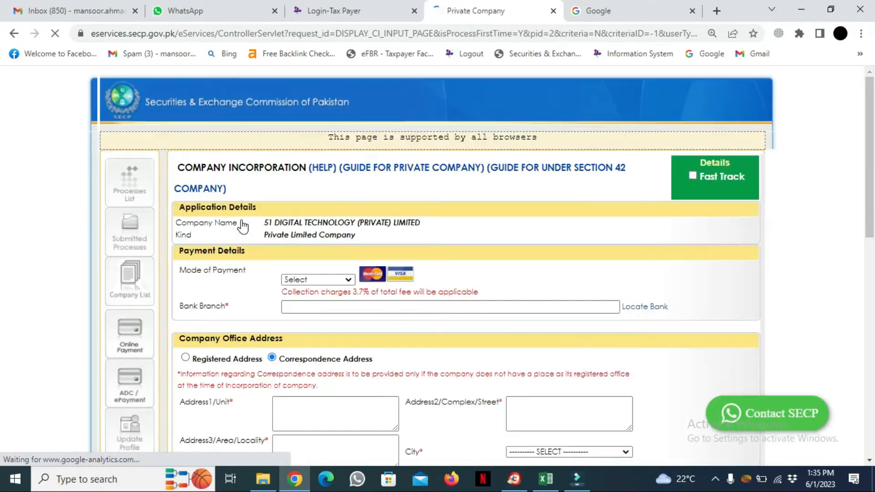
pyautogui.click(294, 279)
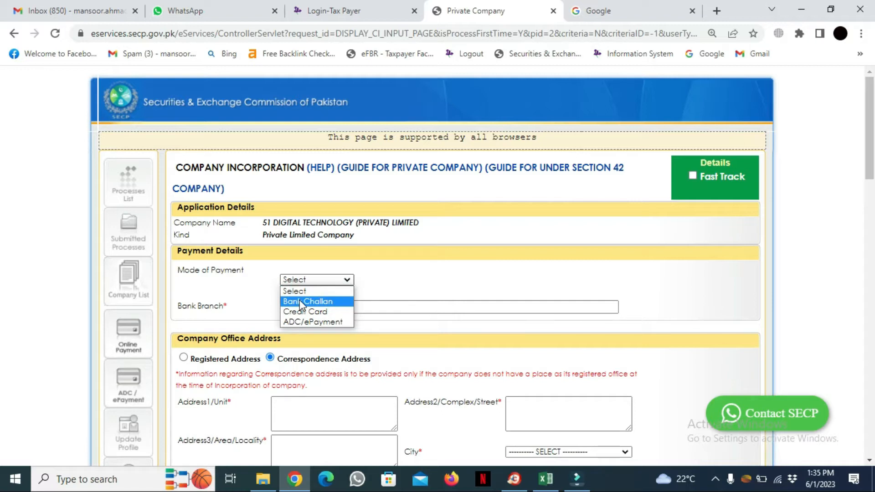
pyautogui.click(304, 322)
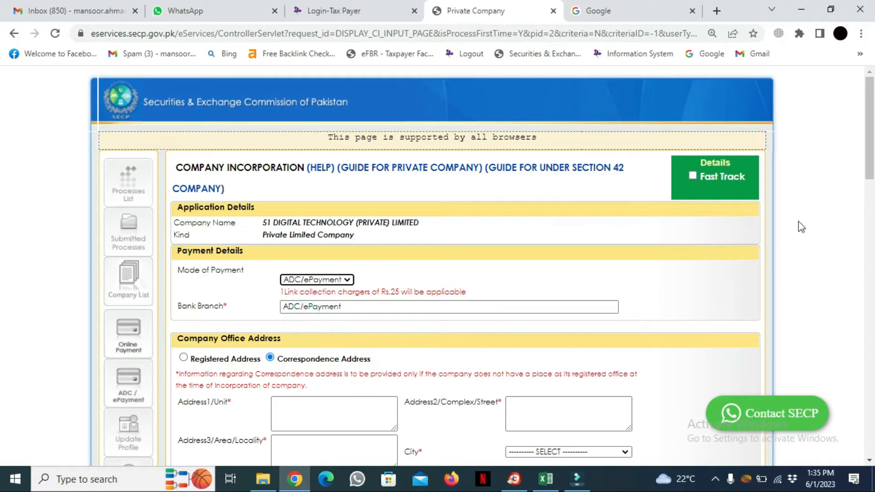
# Enter xx as Address1/Unit in the company office address
pyautogui.scroll(-3, 868, 155)
pyautogui.click(337, 254)
pyautogui.write('xx')
pyautogui.click(517, 251)
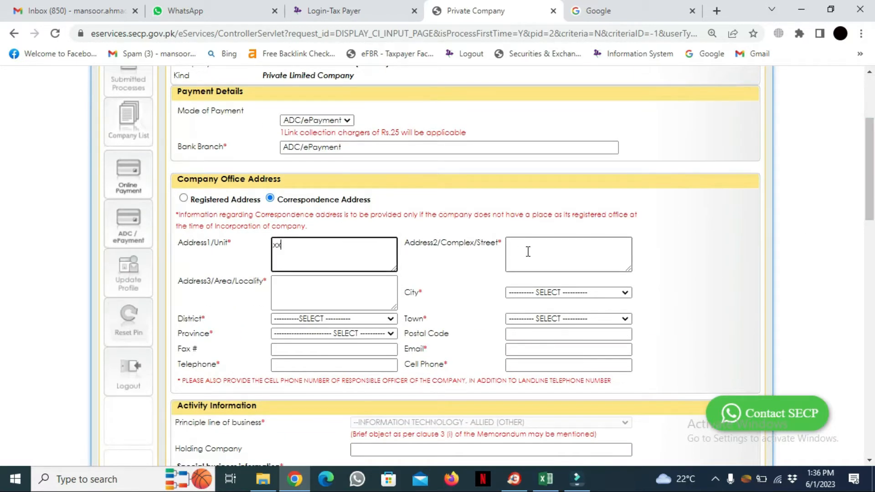
pyautogui.click(184, 199)
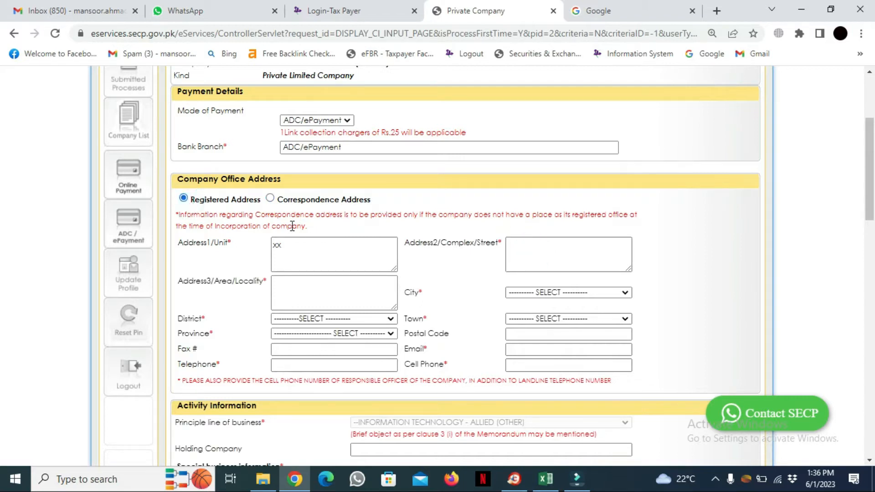
pyautogui.click(271, 200)
pyautogui.click(307, 244)
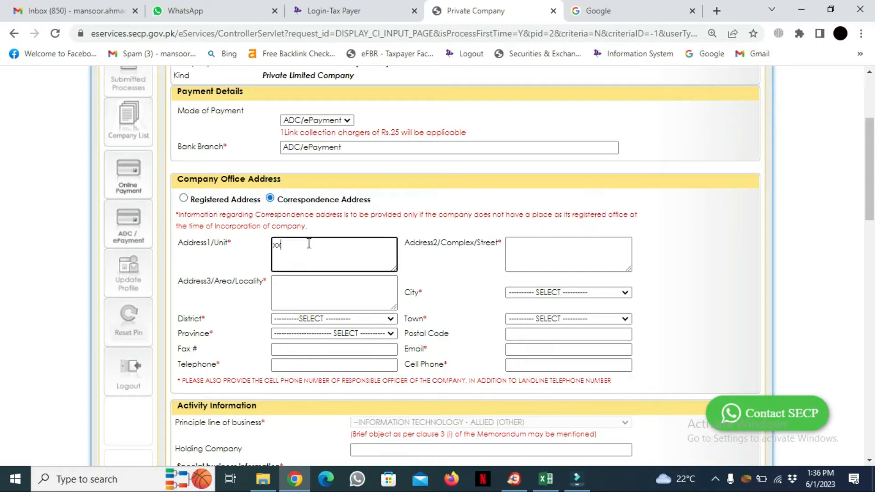
pyautogui.click(563, 250)
pyautogui.click(345, 305)
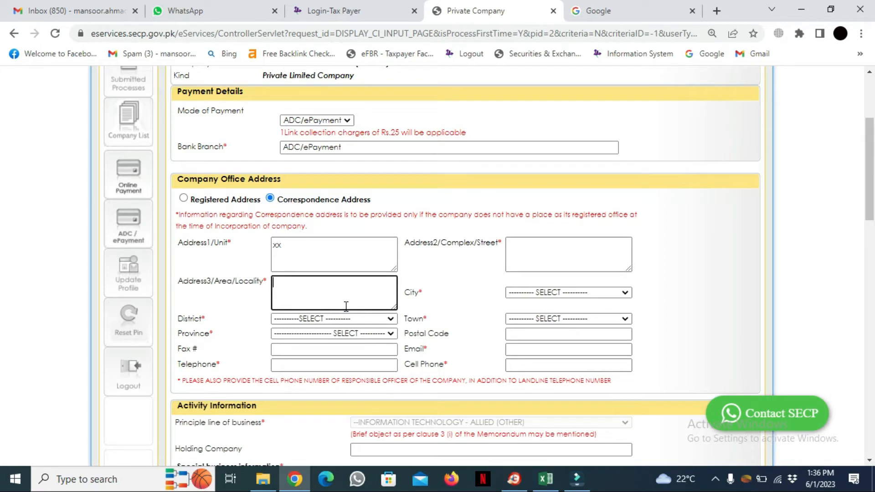
pyautogui.click(183, 199)
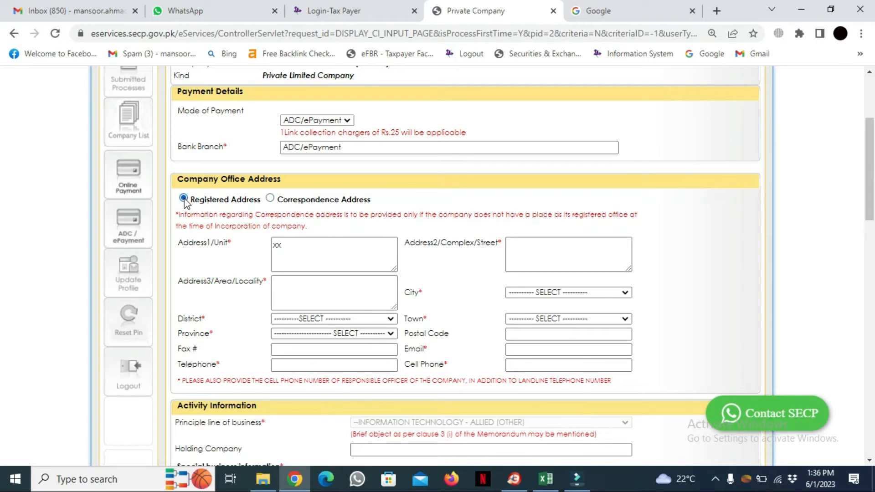
pyautogui.click(271, 199)
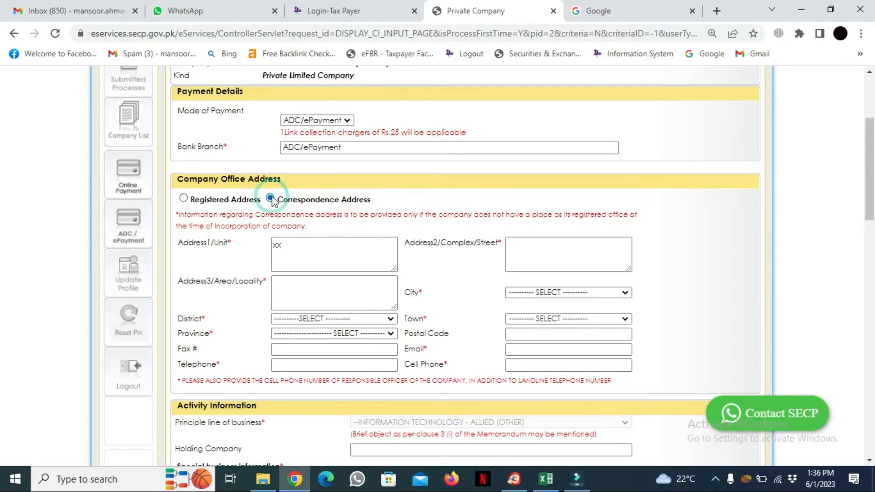
# Set the company office address type to Registered Address and extend Address1/Unit to xxx
pyautogui.click(183, 199)
pyautogui.click(331, 249)
pyautogui.write('x')
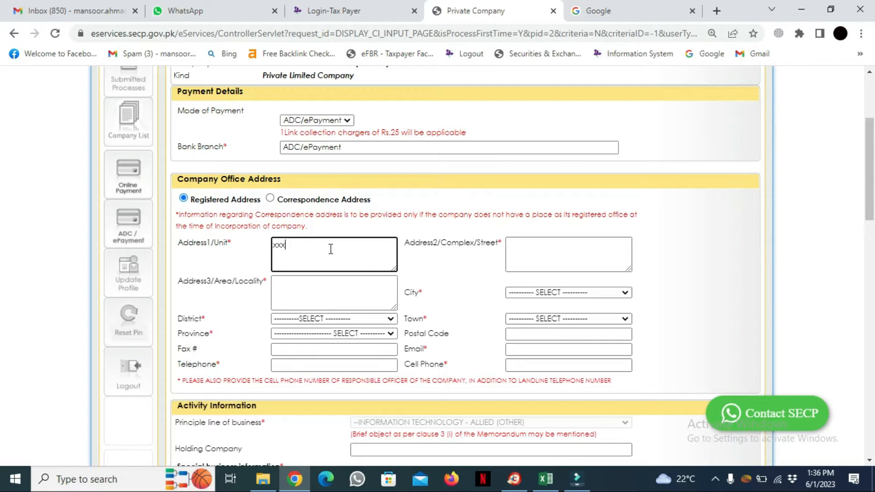
# Enter x as Address3/Area/Locality of the registered office address
pyautogui.click(514, 248)
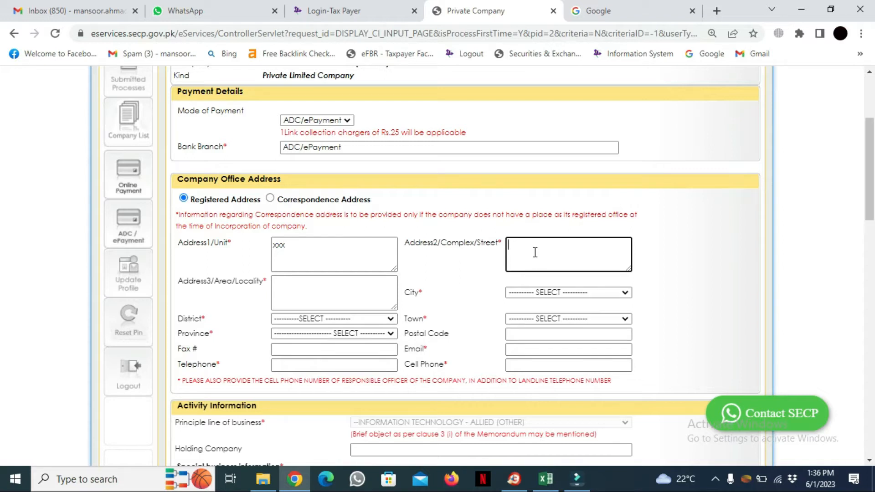
pyautogui.click(529, 250)
pyautogui.click(309, 287)
pyautogui.write('x')
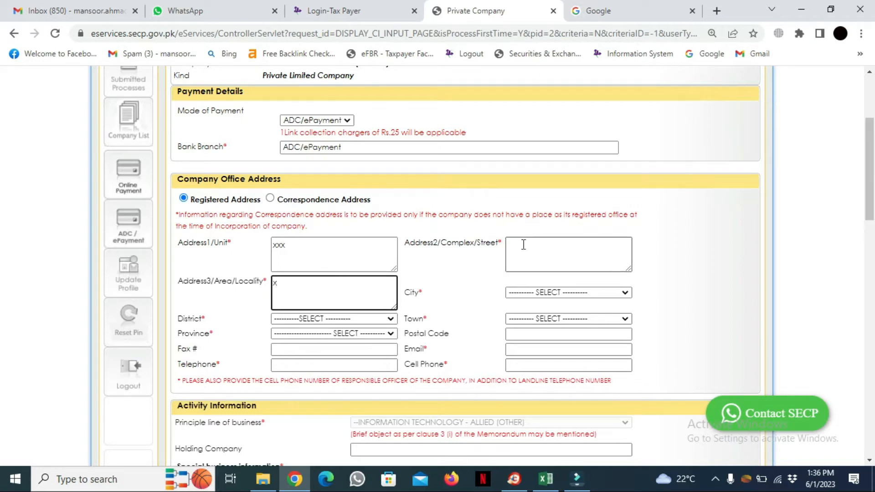
# Go through the remaining office address fields, including street, city, district, telephone or fax, email and cell phone
pyautogui.click(523, 244)
pyautogui.click(550, 294)
pyautogui.click(383, 320)
pyautogui.click(348, 350)
pyautogui.click(515, 354)
pyautogui.click(522, 364)
# Enter a single dot as the nature of business in the special business information
pyautogui.scroll(-3, 862, 258)
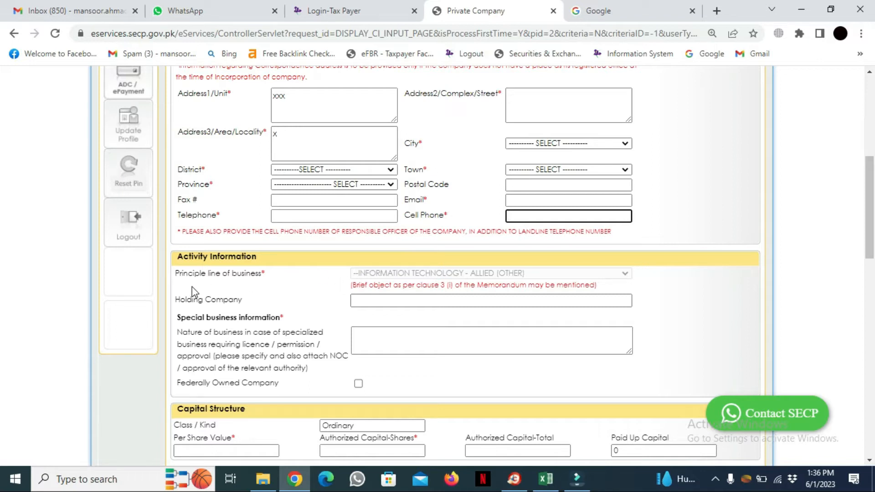
pyautogui.click(372, 328)
pyautogui.moveTo(867, 253); pyautogui.dragTo(861, 283)
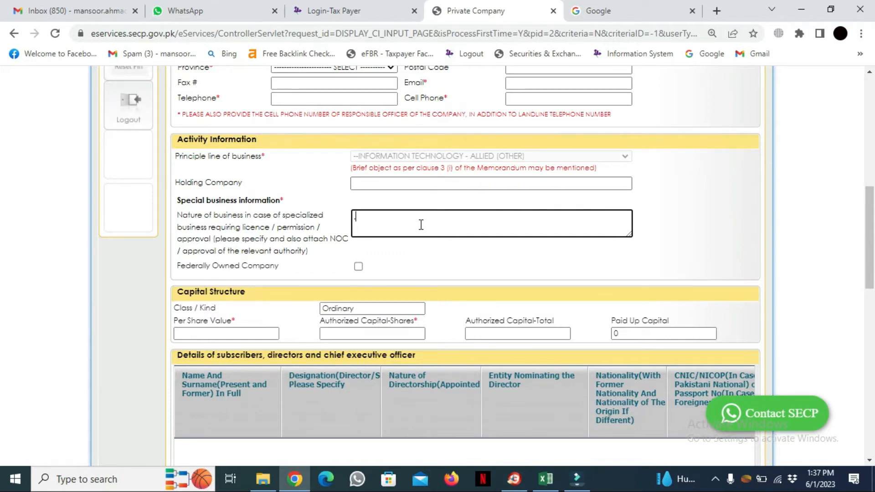
# Set the per share value to 10 and the authorized capital shares to 10000 in the capital structure
pyautogui.moveTo(870, 265); pyautogui.dragTo(841, 308)
pyautogui.scroll(1, 842, 307)
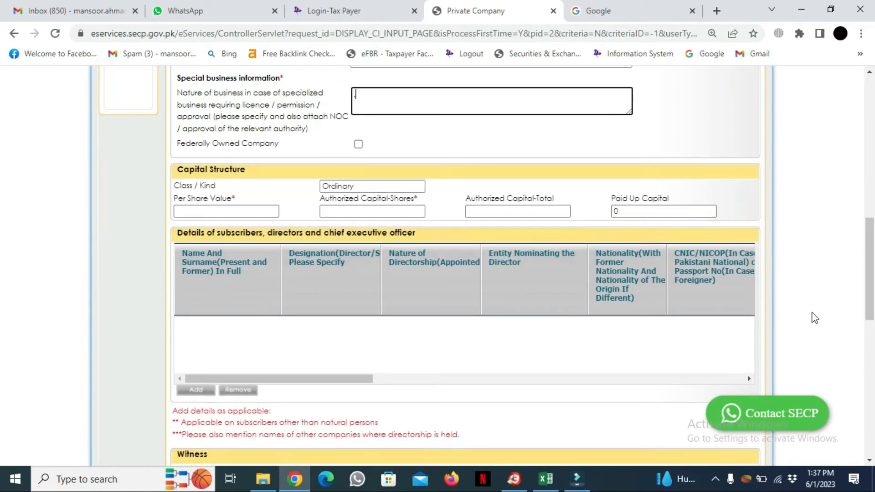
pyautogui.click(256, 209)
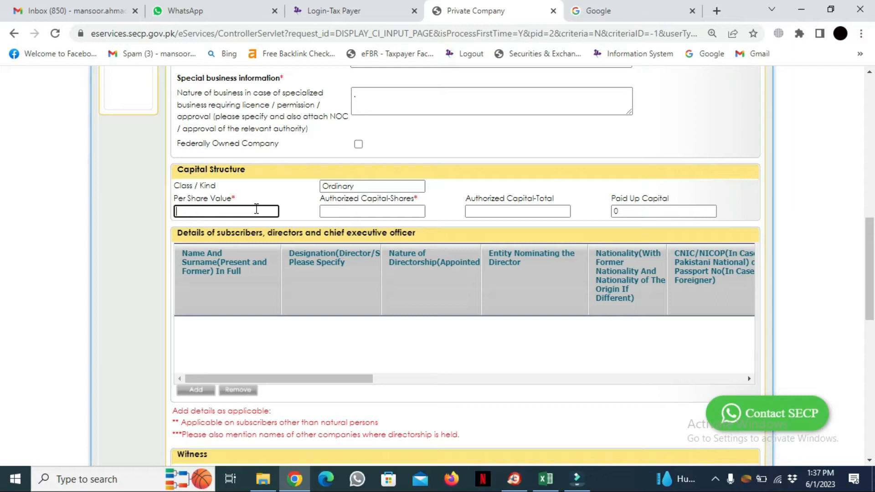
pyautogui.write('10')
pyautogui.click(325, 212)
pyautogui.write('1000')
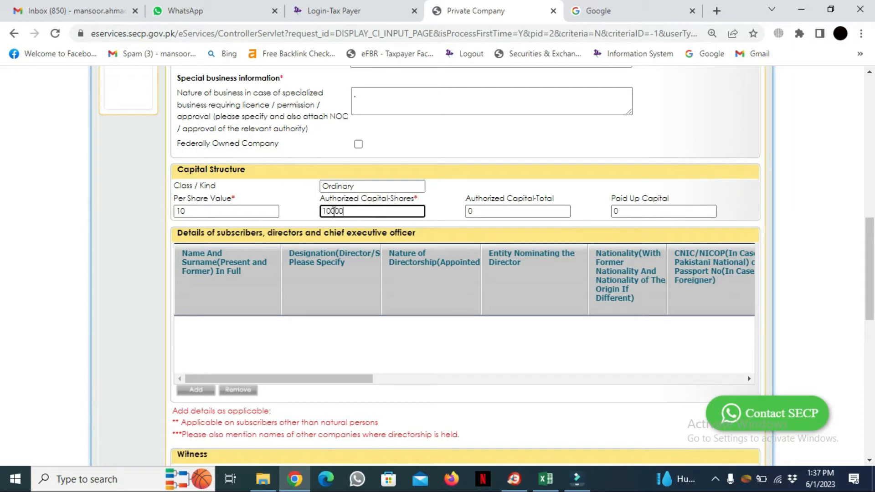
pyautogui.click(461, 212)
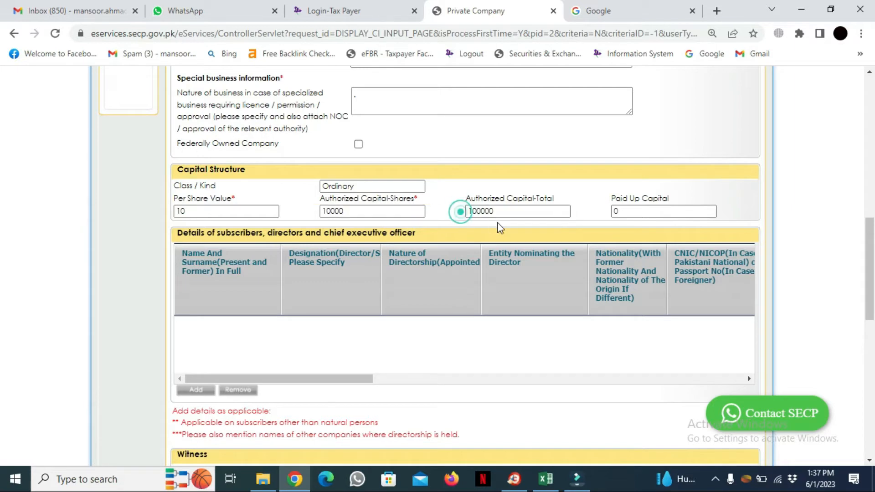
# Add a row to the subscribers, directors and chief executive officer details with the placeholder "name" as full name
pyautogui.click(196, 390)
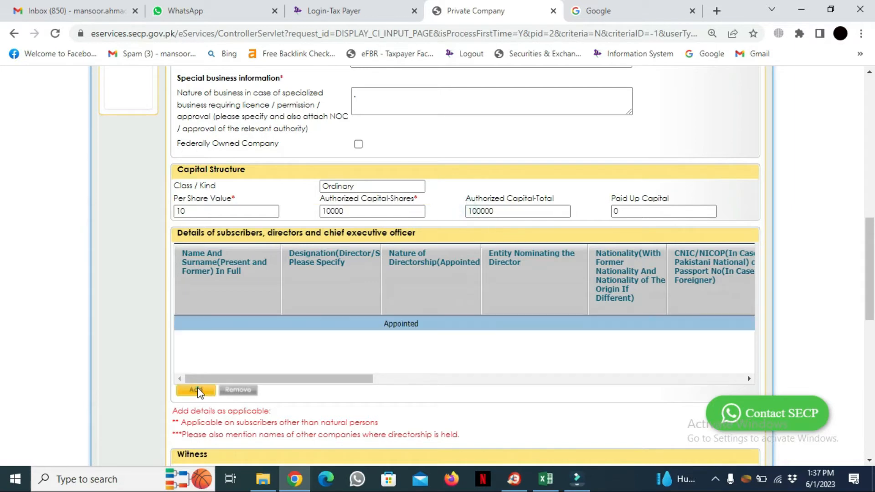
pyautogui.click(224, 319)
pyautogui.write('name')
# Set the designation of the new subscriber row to Director And Subscriber
pyautogui.click(354, 318)
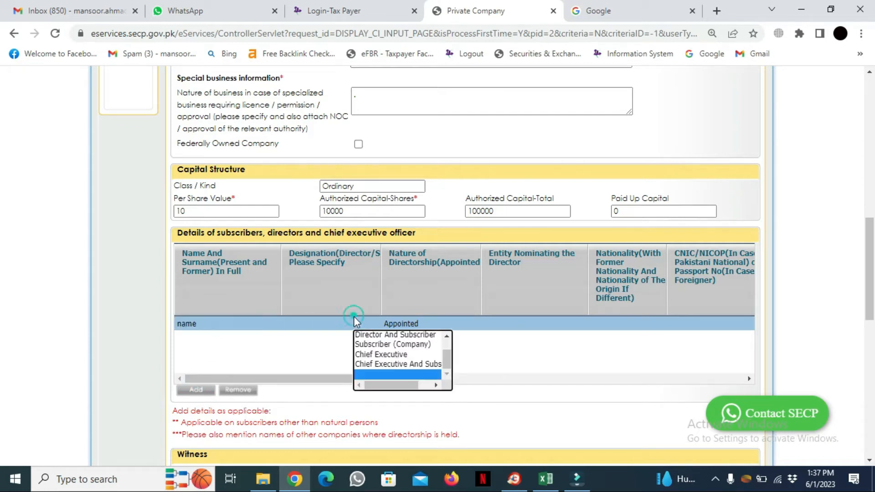
pyautogui.moveTo(445, 361); pyautogui.dragTo(443, 346)
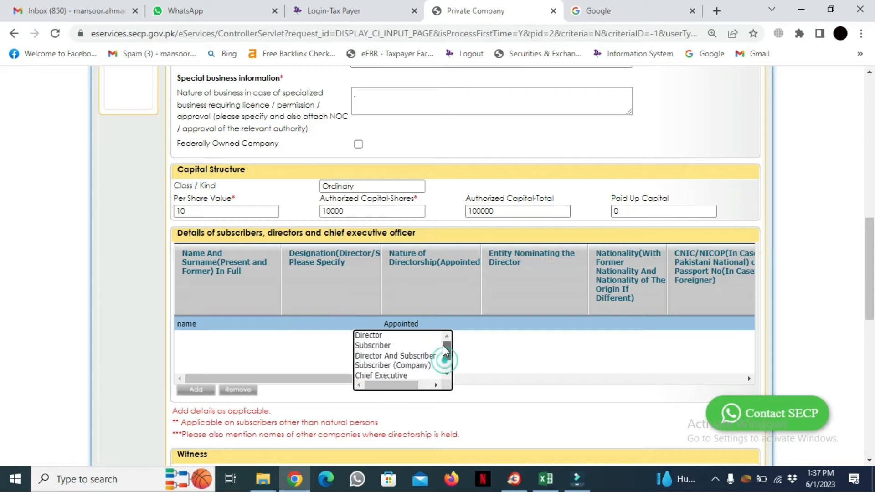
pyautogui.rightClick(441, 338)
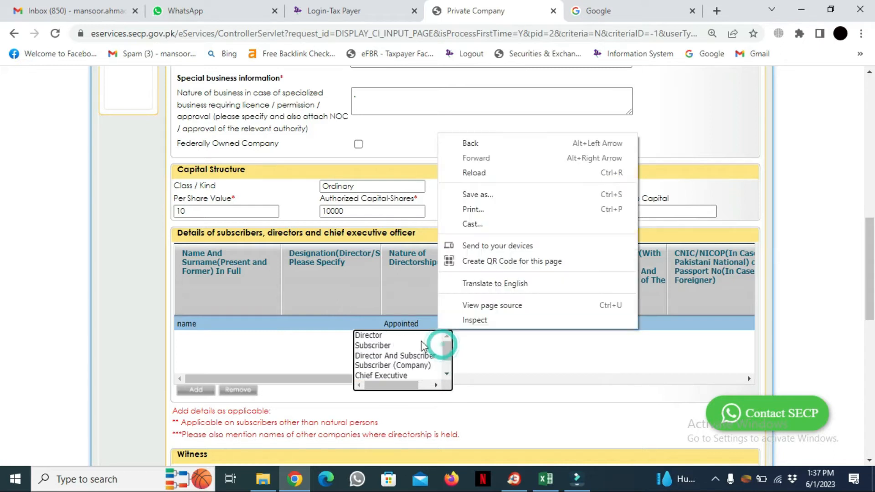
pyautogui.click(396, 360)
pyautogui.click(395, 357)
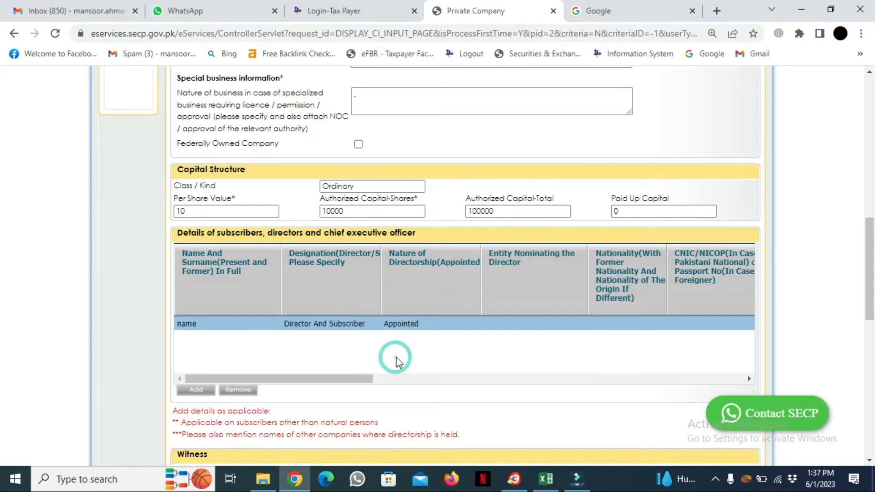
# Fill in the CNIC/NICOP number of the director in the subscriber row
pyautogui.click(519, 324)
pyautogui.moveTo(338, 378); pyautogui.dragTo(422, 380)
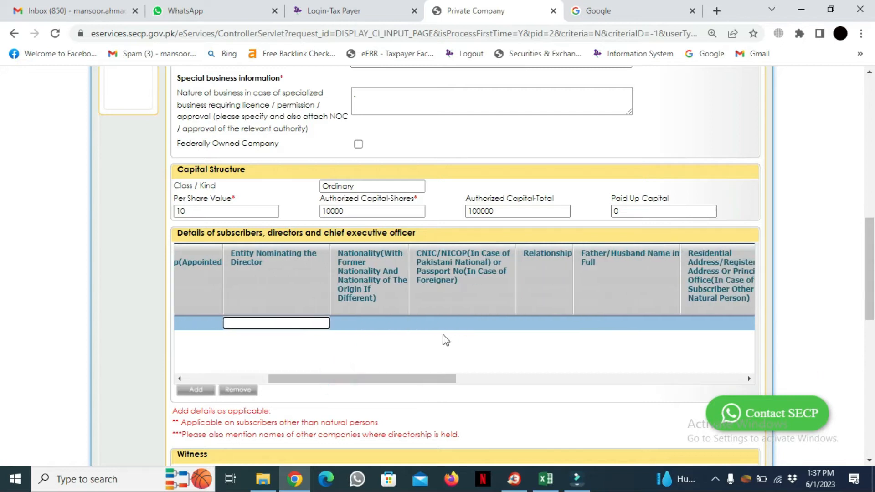
pyautogui.click(451, 322)
pyautogui.write('3264')
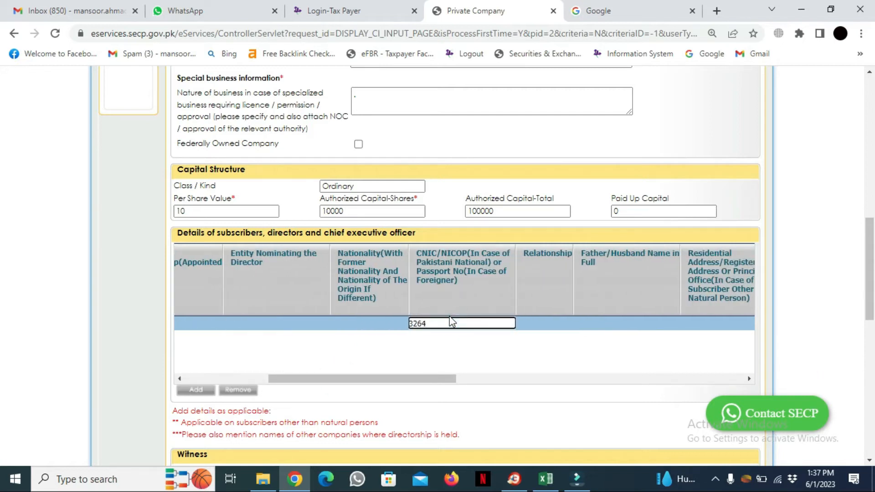
# Set the director's relationship to Son of and enter the placeholder "father name" as Father/Husband Name
pyautogui.click(545, 324)
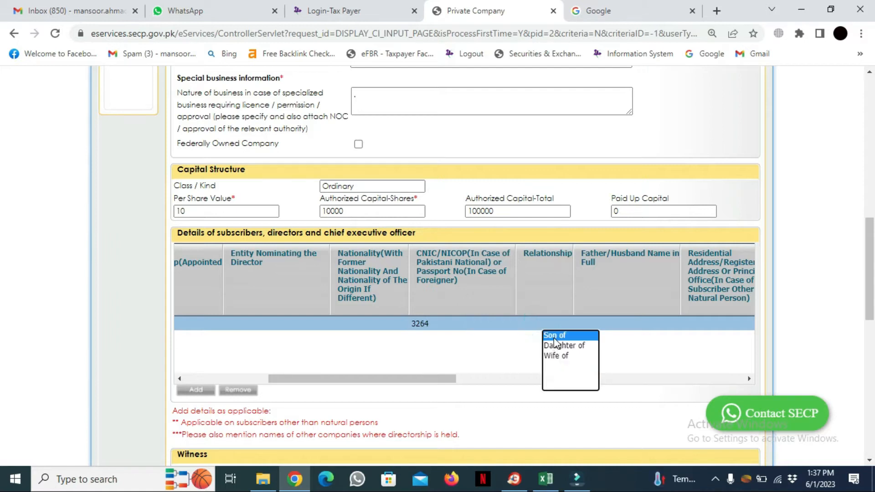
pyautogui.click(553, 336)
pyautogui.click(609, 322)
pyautogui.write('father name')
# Enter the placeholder "adress" as the director's residential address and isb as the city
pyautogui.moveTo(413, 380); pyautogui.dragTo(555, 379)
pyautogui.click(317, 326)
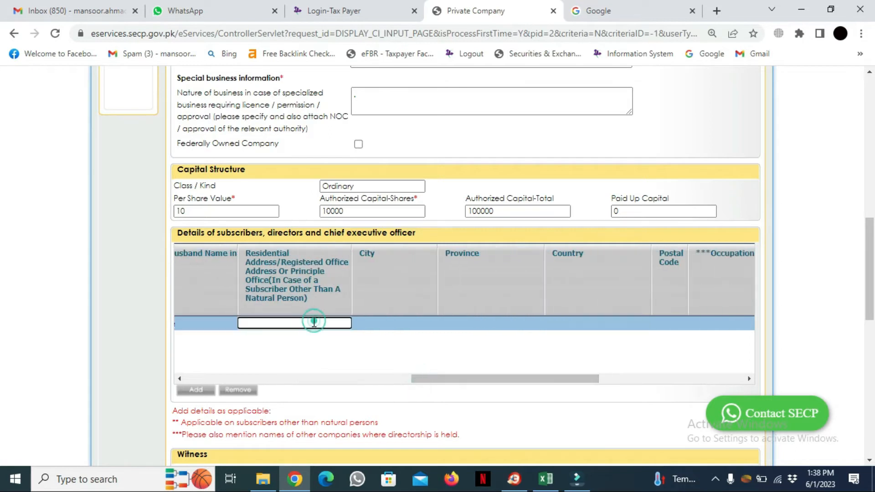
pyautogui.write('adress')
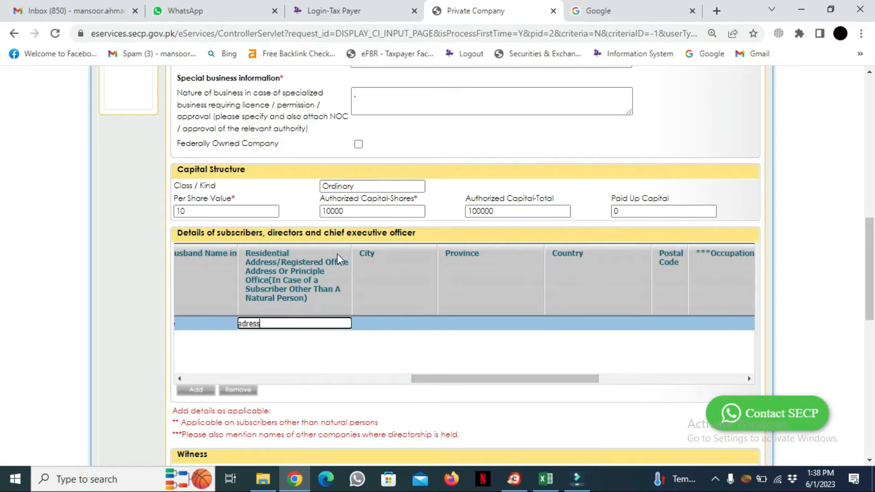
pyautogui.click(393, 336)
pyautogui.click(392, 325)
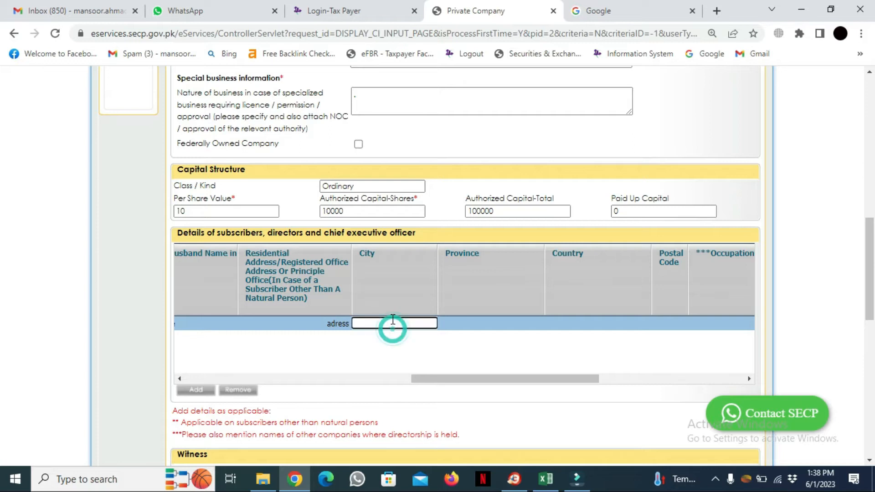
pyautogui.write('isb')
# Set the director's province to Islamabad Capital Territory and the country to Pakistan
pyautogui.press('Tab')
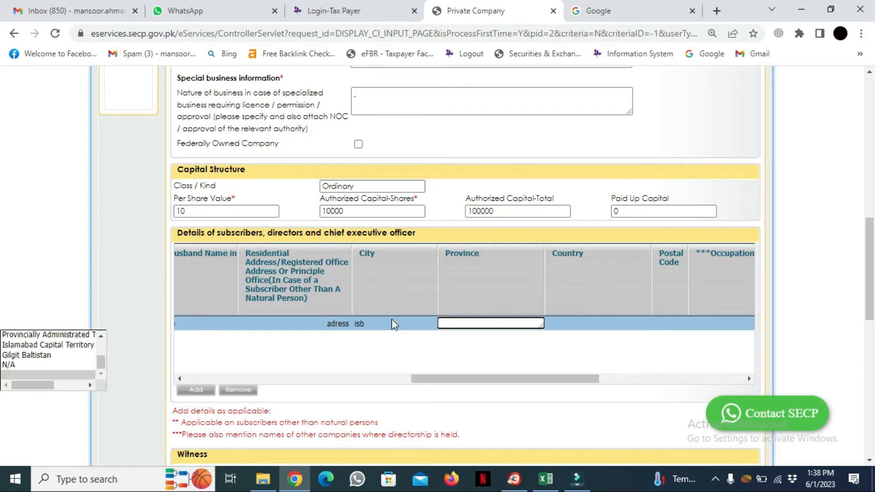
pyautogui.moveTo(97, 360)
pyautogui.mouseDown()
pyautogui.moveTo(91, 332)
pyautogui.moveTo(103, 355)
pyautogui.mouseUp()
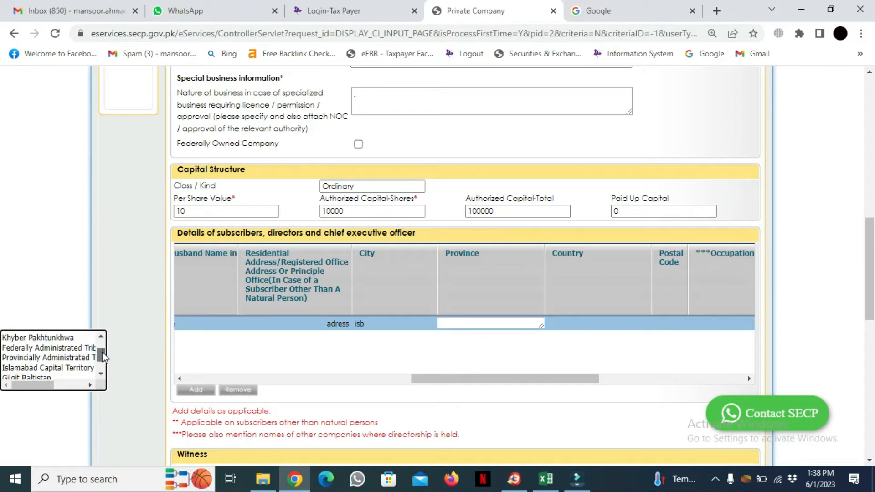
pyautogui.click(84, 364)
pyautogui.click(571, 332)
pyautogui.press('p')
pyautogui.click(573, 332)
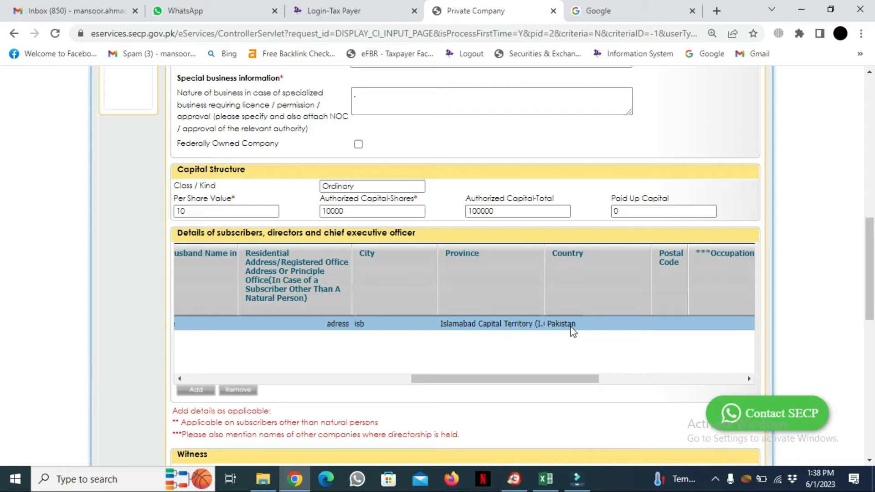
# Enter 44000 as the director's postal code and "Business indiv" as the occupation
pyautogui.click(671, 323)
pyautogui.write('44000')
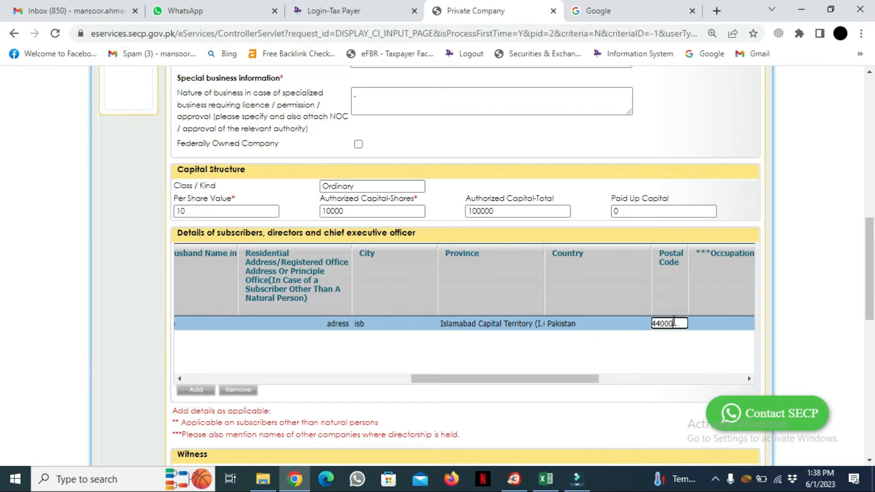
pyautogui.moveTo(577, 377); pyautogui.dragTo(634, 387)
pyautogui.click(582, 322)
pyautogui.write('Business indiv')
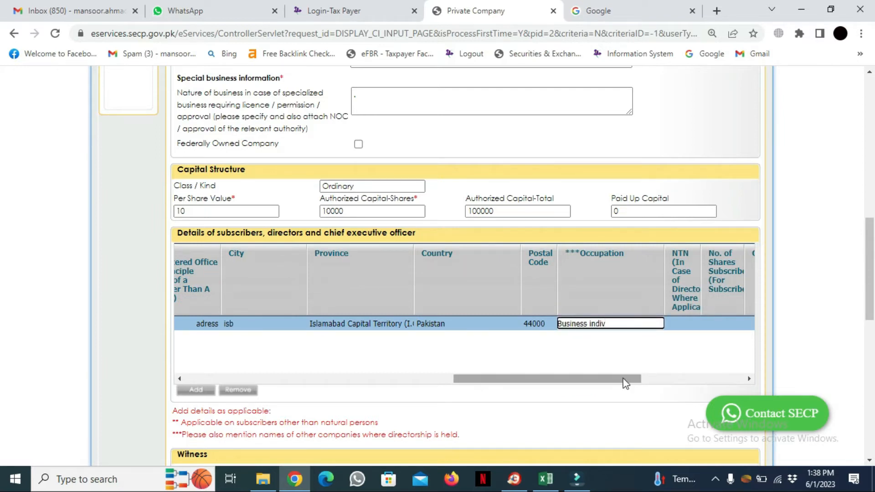
# Set the director's number of shares subscribed to 5000
pyautogui.moveTo(623, 378); pyautogui.dragTo(669, 381)
pyautogui.click(591, 322)
pyautogui.scroll(1, 2, 200)
pyautogui.scroll(15, 1, 203)
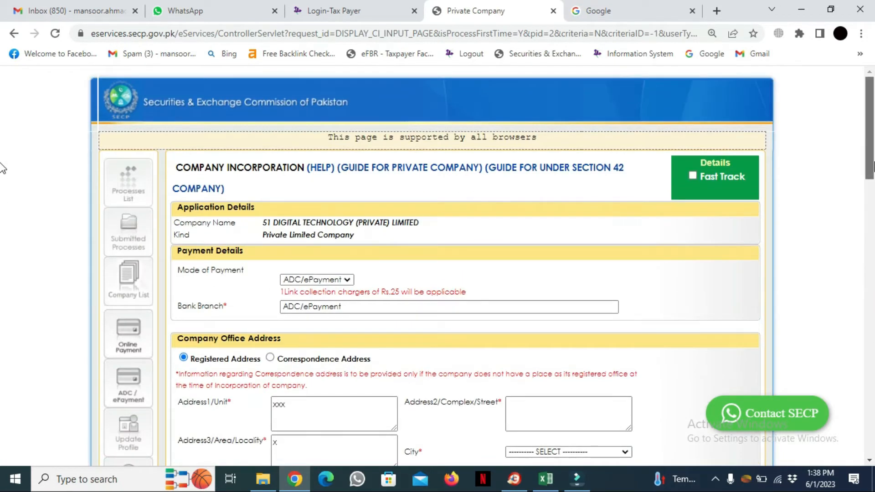
pyautogui.scroll(-4, 2, 261)
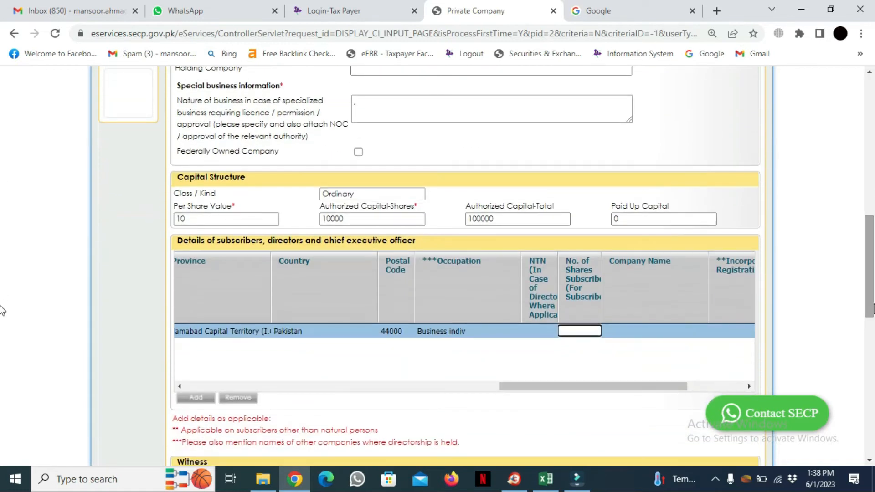
pyautogui.write('5000')
# Add a second row to the subscriber details with the placeholder "name" and the designation Subscriber
pyautogui.moveTo(639, 387); pyautogui.dragTo(234, 398)
pyautogui.click(196, 397)
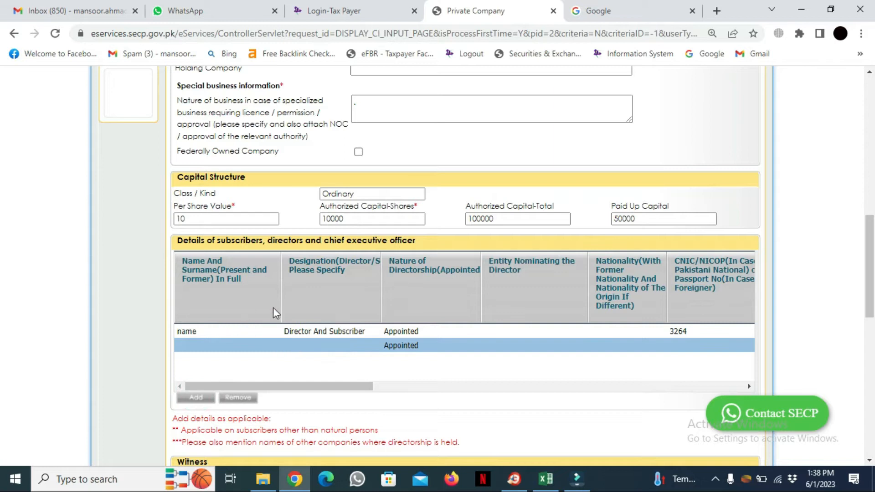
pyautogui.click(635, 220)
pyautogui.moveTo(635, 220); pyautogui.dragTo(601, 216)
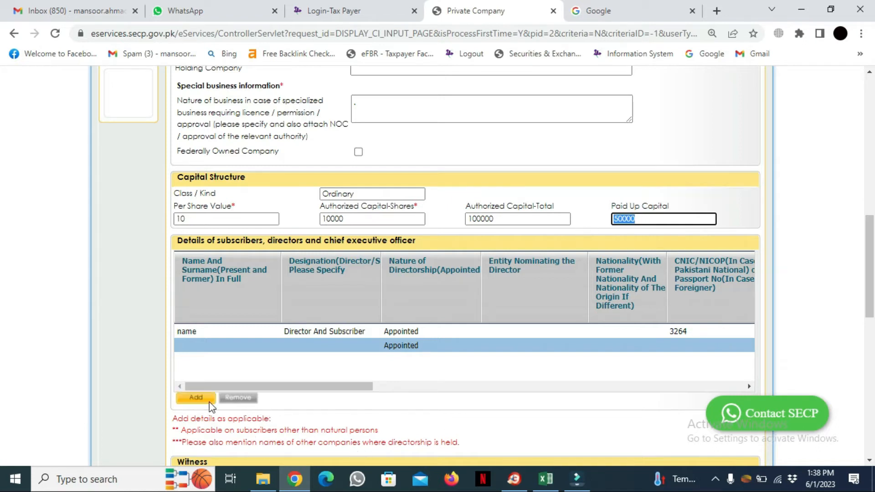
pyautogui.click(206, 351)
pyautogui.click(203, 348)
pyautogui.write('name')
pyautogui.click(325, 346)
pyautogui.click(329, 345)
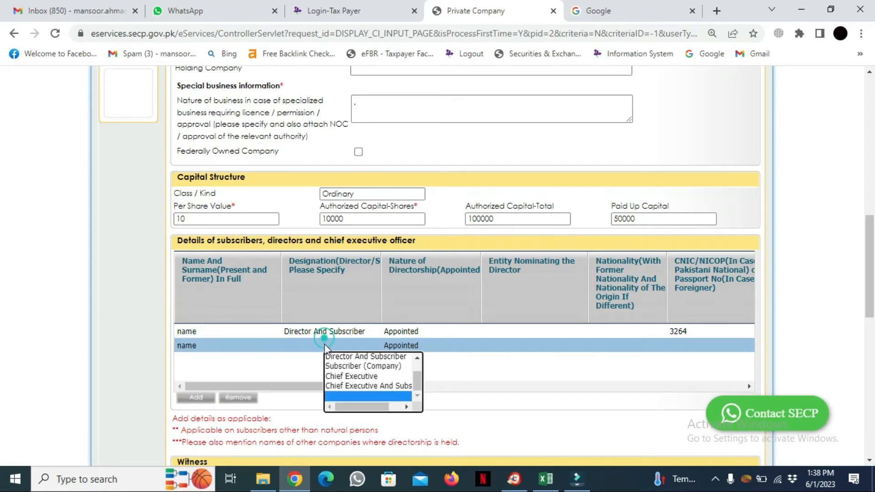
pyautogui.click(328, 356)
pyautogui.click(397, 346)
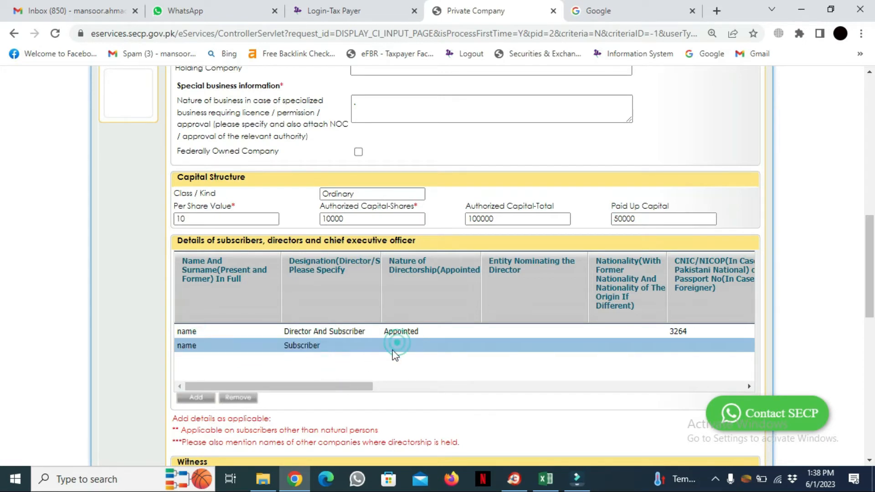
# Enter a placeholder CNIC number for the second subscriber and set the relationship to Son of
pyautogui.moveTo(356, 386); pyautogui.dragTo(460, 387)
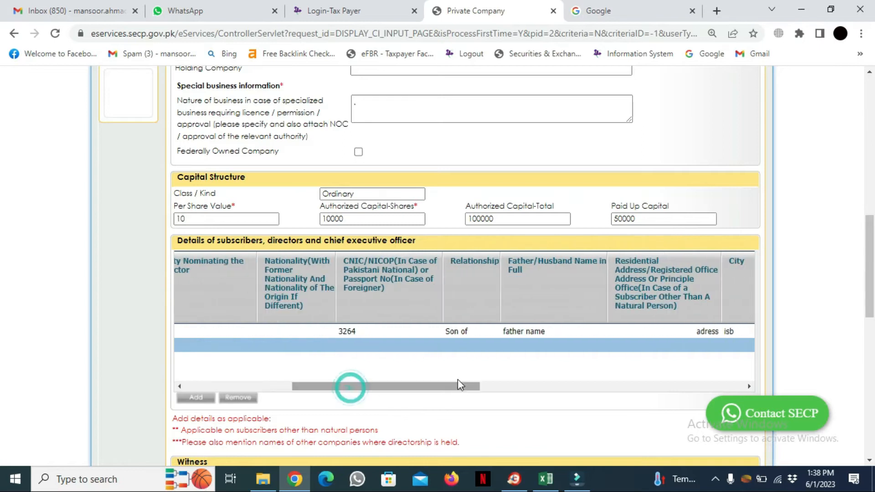
pyautogui.click(354, 346)
pyautogui.write('36644')
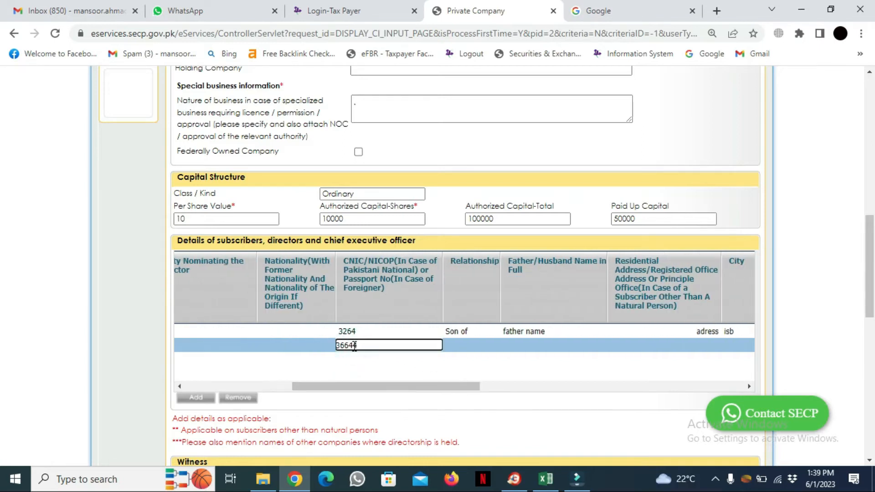
pyautogui.click(461, 347)
pyautogui.click(462, 357)
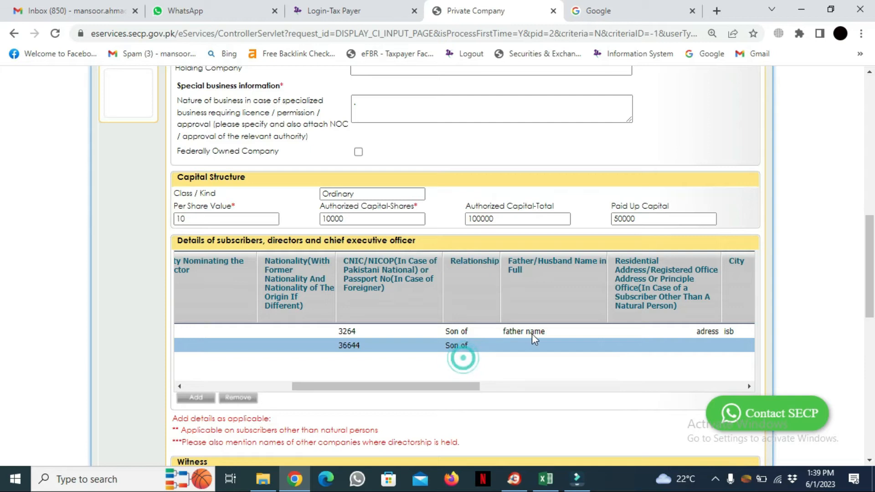
# Enter the placeholder "father name" as the second subscriber's Father/Husband Name
pyautogui.click(535, 343)
pyautogui.write('fatehr nam')
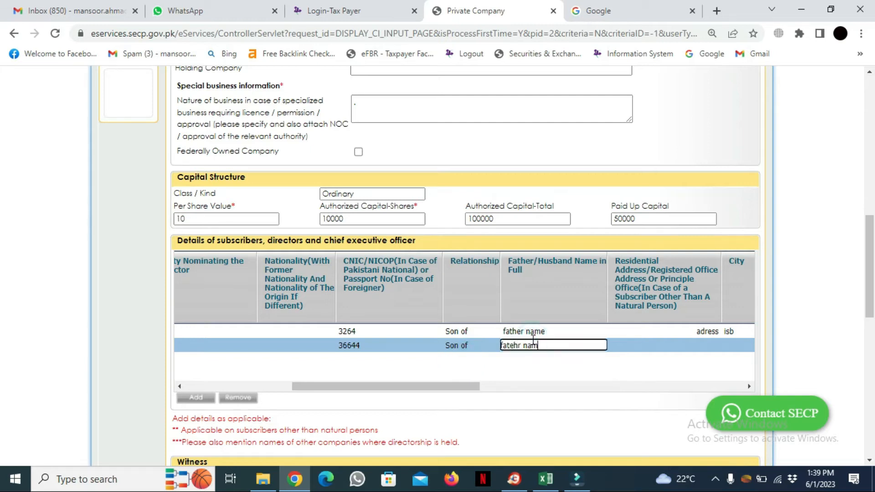
pyautogui.press('BackSpace')
pyautogui.press('BackSpace')
pyautogui.press('BackSpace')
pyautogui.press('BackSpace')
pyautogui.press('BackSpace')
pyautogui.press('BackSpace')
pyautogui.press('BackSpace')
pyautogui.write('her name')
# Enter the placeholder "address" as the second subscriber's residential address
pyautogui.click(661, 345)
pyautogui.write('addr')
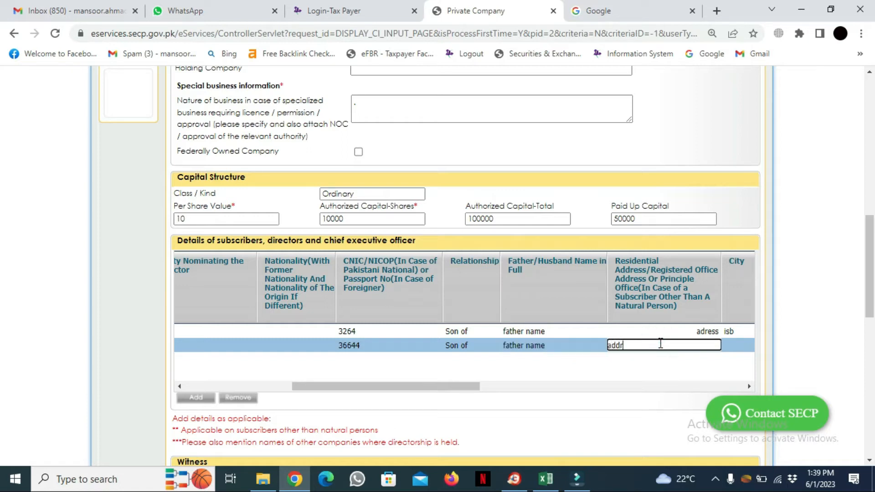
pyautogui.write('ess')
# Set the second subscriber's number of shares subscribed to 5000
pyautogui.moveTo(432, 388); pyautogui.dragTo(605, 372)
pyautogui.click(391, 346)
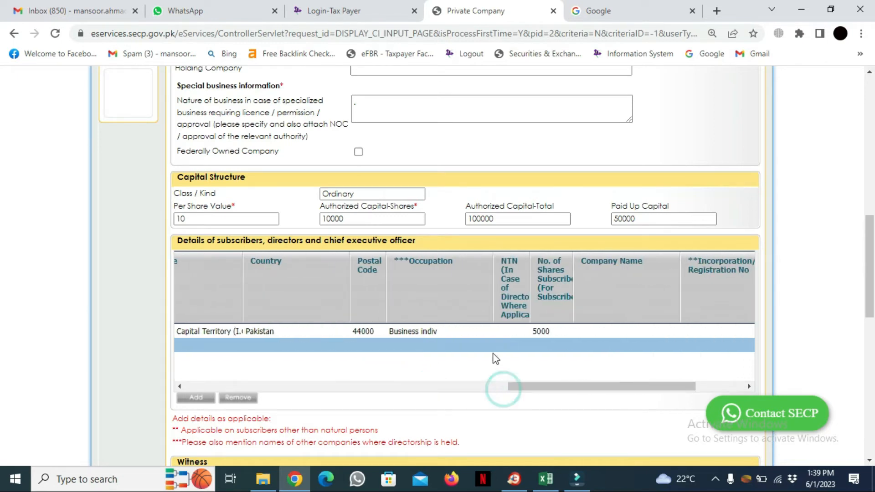
pyautogui.click(545, 345)
pyautogui.write('5000')
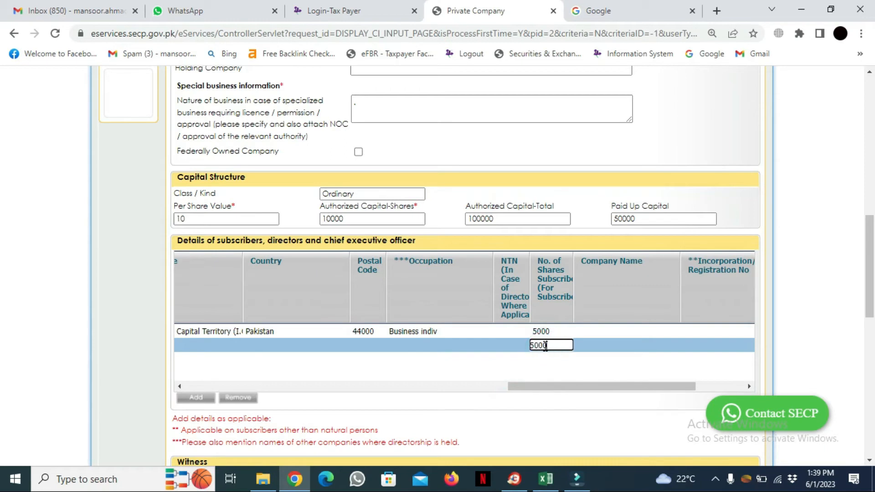
pyautogui.click(510, 380)
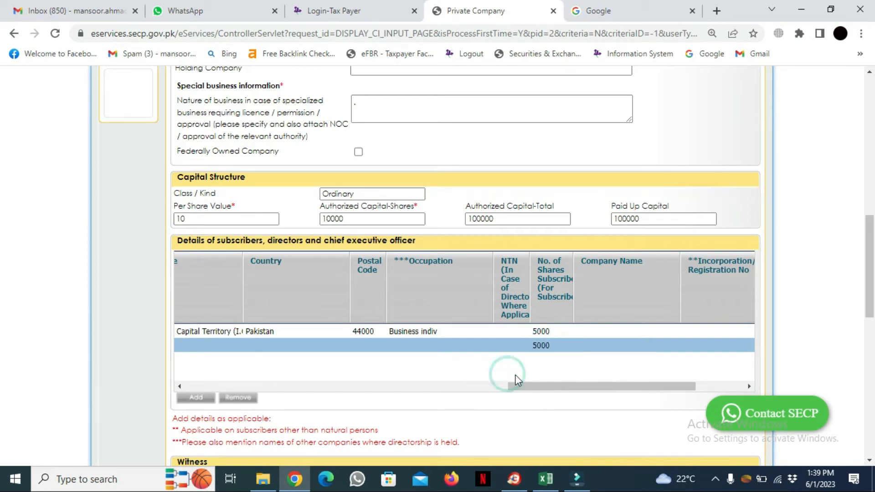
# Change the second subscriber's designation to Director And Subscriber
pyautogui.moveTo(553, 386); pyautogui.dragTo(110, 401)
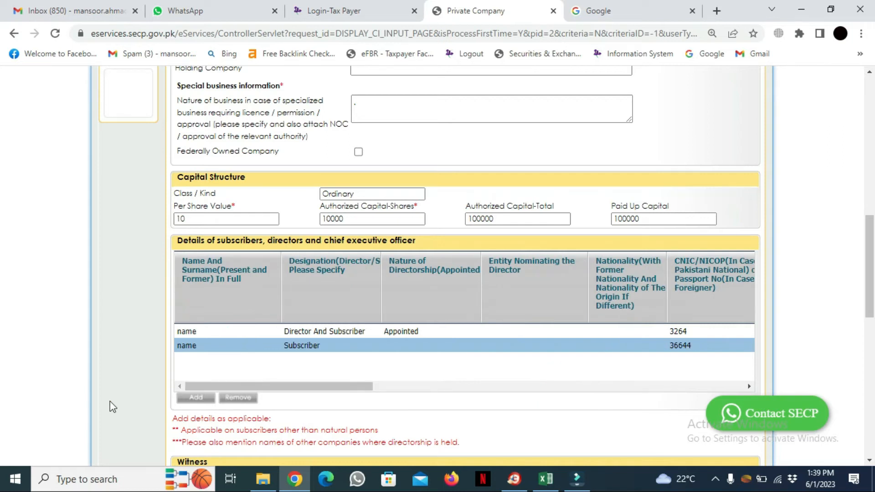
pyautogui.click(302, 346)
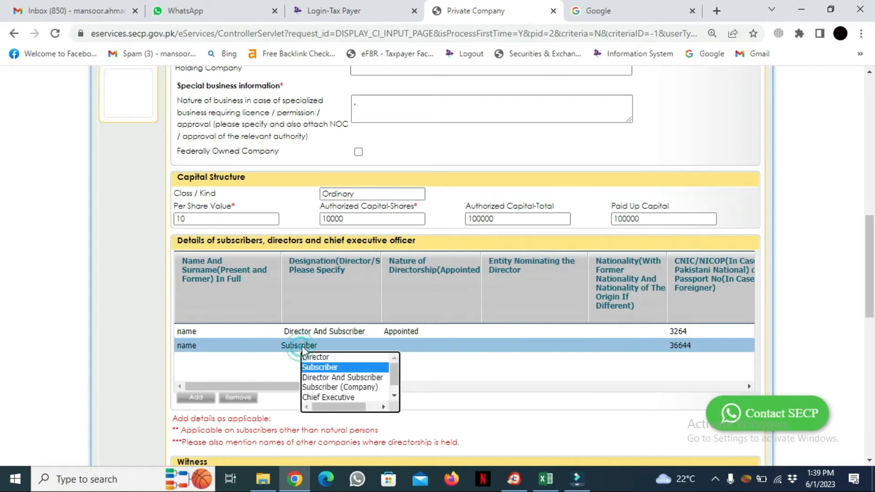
pyautogui.click(341, 377)
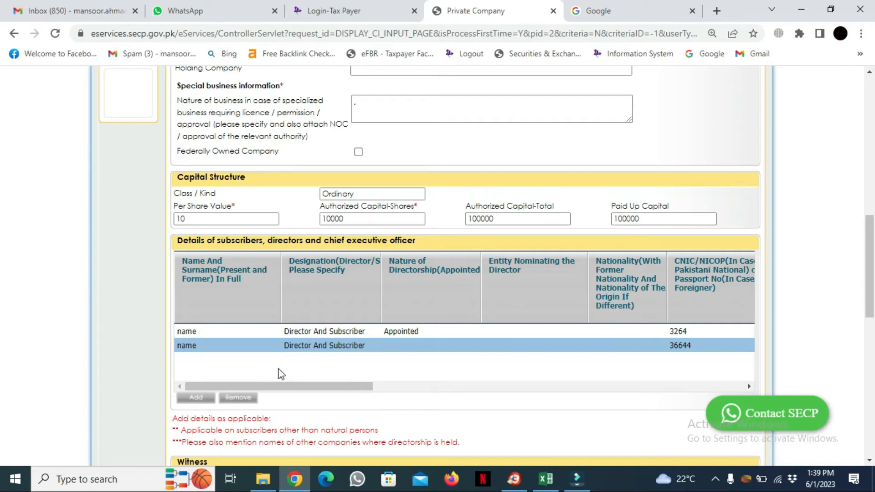
# Add a third row to the subscriber details and set its designation to Chief Executive
pyautogui.click(185, 401)
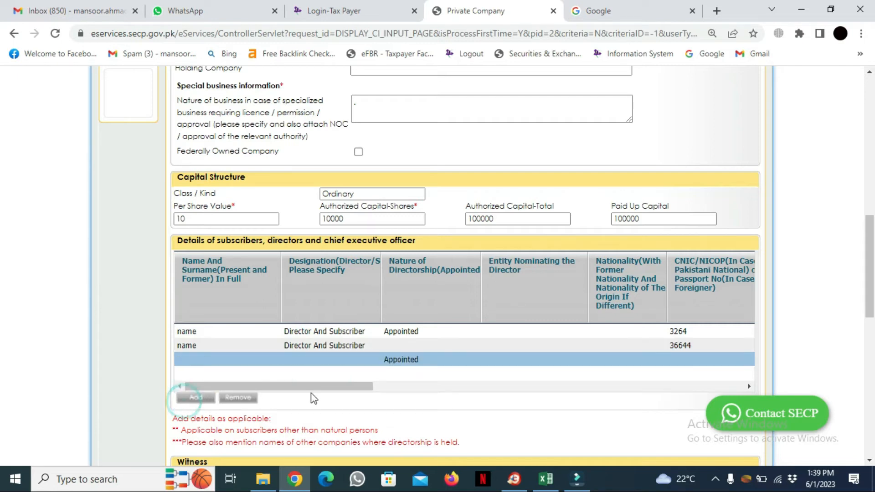
pyautogui.click(197, 358)
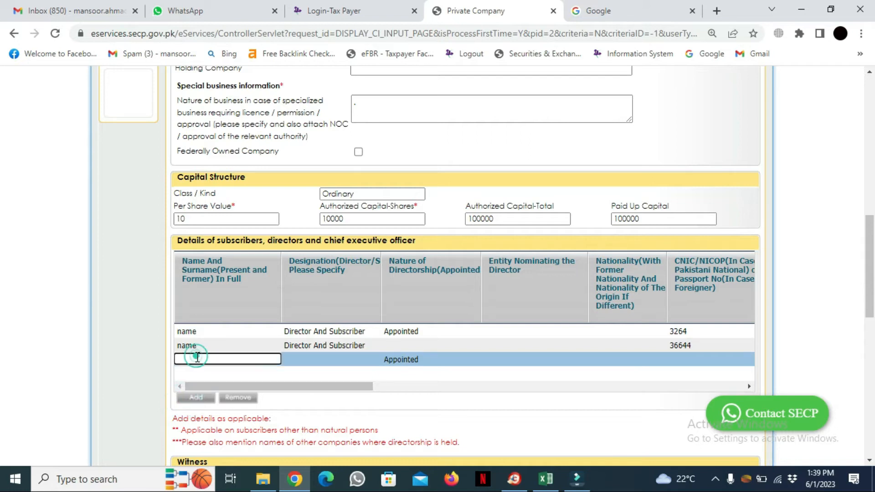
pyautogui.click(320, 386)
pyautogui.moveTo(304, 386); pyautogui.dragTo(339, 386)
pyautogui.click(310, 362)
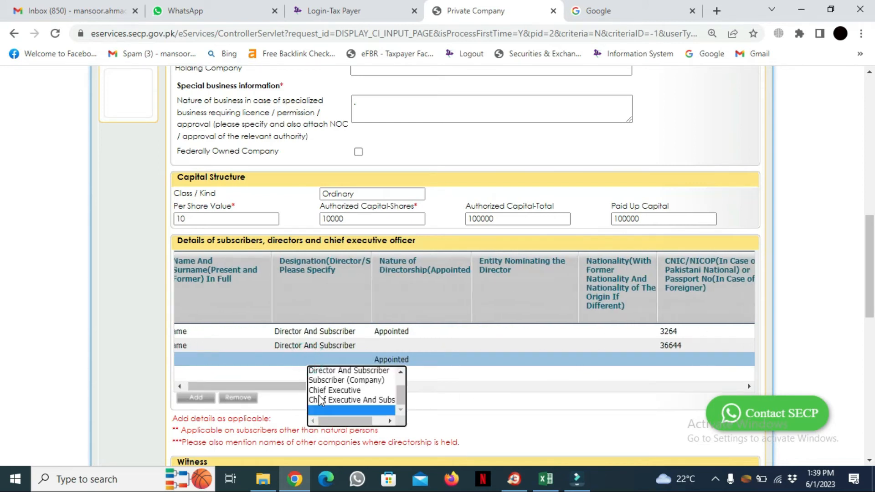
pyautogui.click(319, 391)
# Enter the placeholder "xxx" as the declarant's first name and "xx" as the last name
pyautogui.scroll(-5, 505, 360)
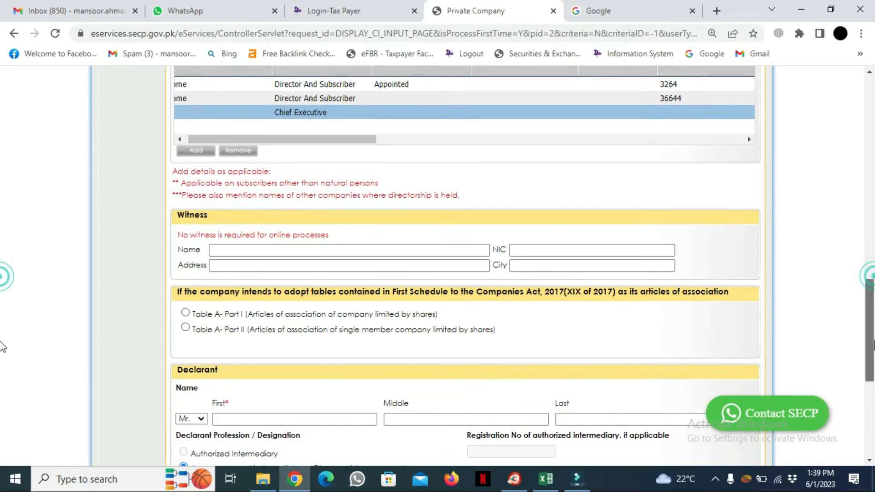
pyautogui.click(257, 417)
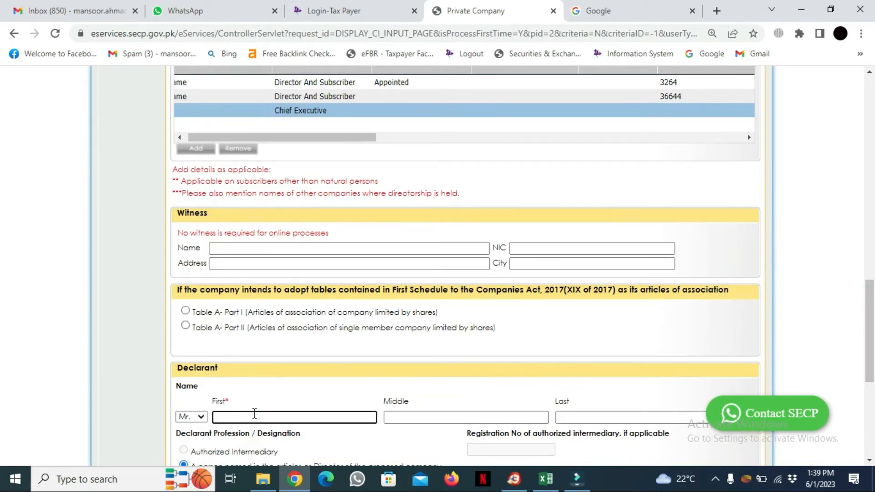
pyautogui.scroll(-3, 3, 351)
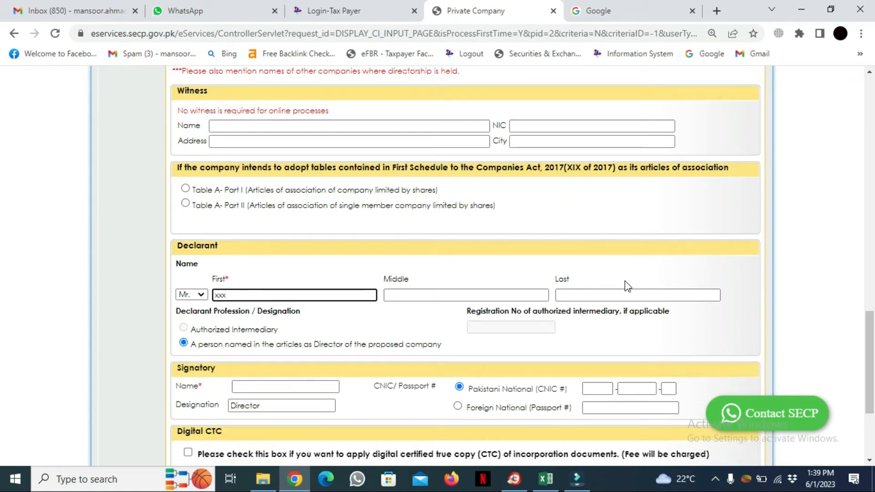
pyautogui.click(611, 295)
pyautogui.write('xx')
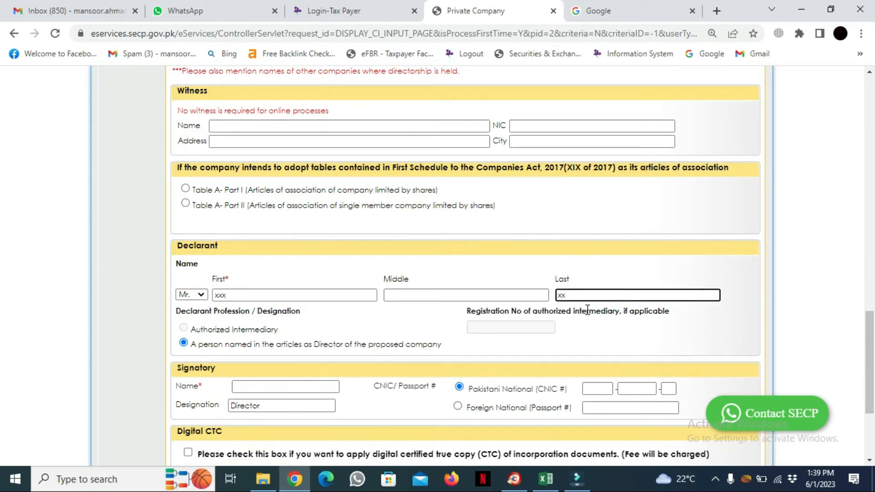
# Enter the placeholder "xxxx" as the signatory's name and go through the signatory's CNIC fields, leaving them blank
pyautogui.click(242, 386)
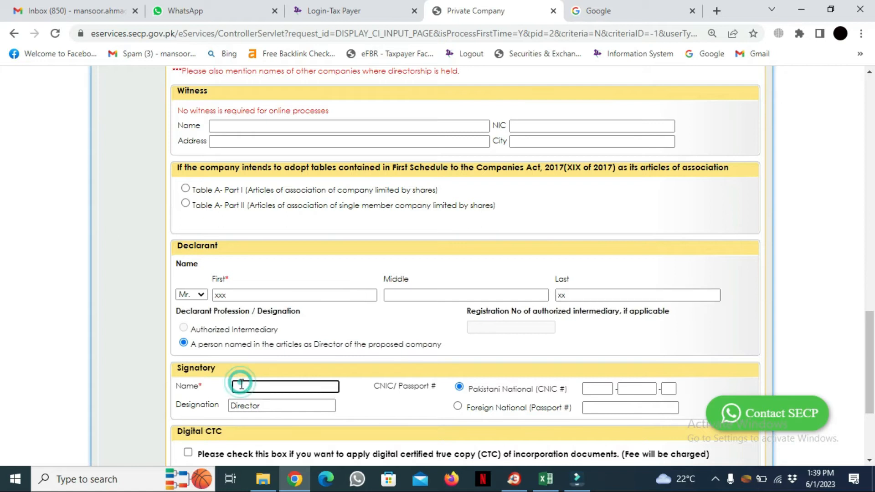
pyautogui.write('xxxx')
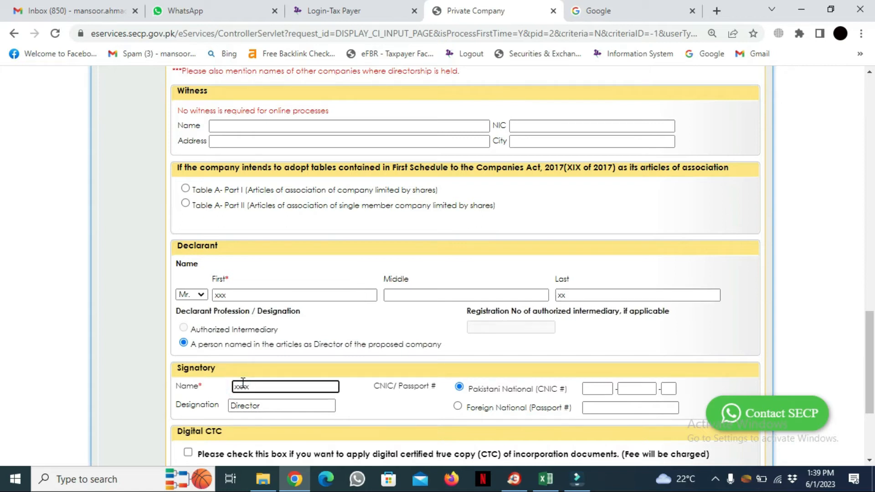
pyautogui.click(602, 387)
pyautogui.click(651, 392)
pyautogui.click(675, 390)
# Request a digital certified true copy of the incorporation documents and choose Yes for the auto-generated Memorandum and Articles of Association
pyautogui.click(871, 309)
pyautogui.moveTo(873, 290); pyautogui.dragTo(871, 471)
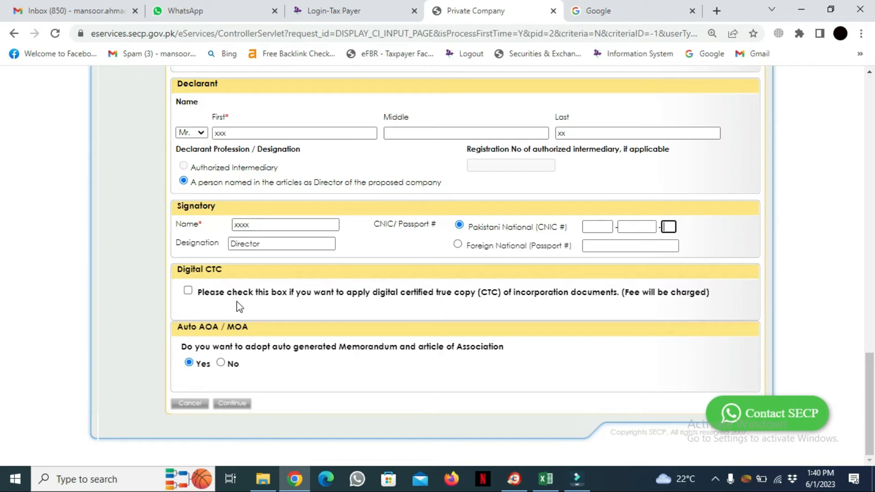
pyautogui.click(188, 292)
pyautogui.click(187, 365)
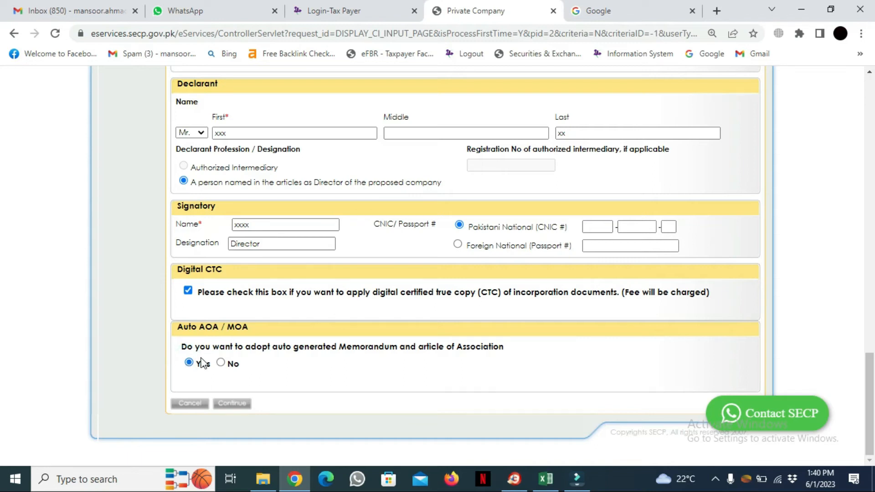
# Try to continue with the incorporation application and dismiss the alert
pyautogui.click(228, 404)
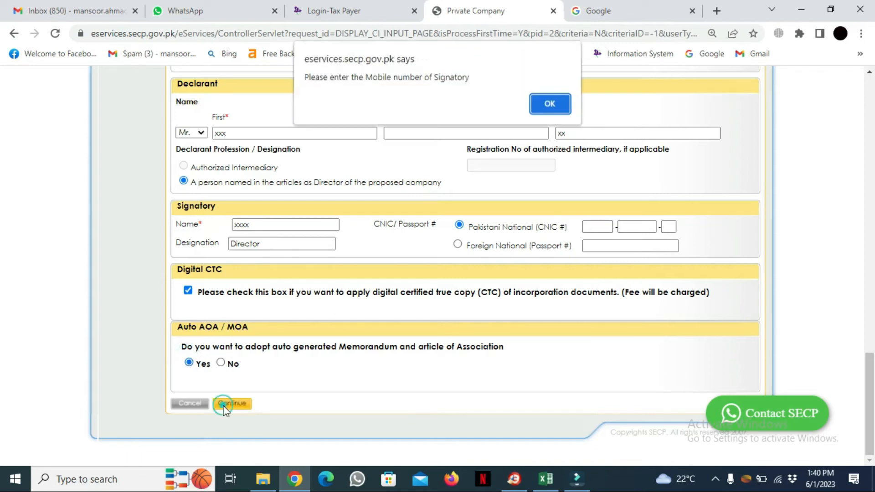
pyautogui.click(550, 100)
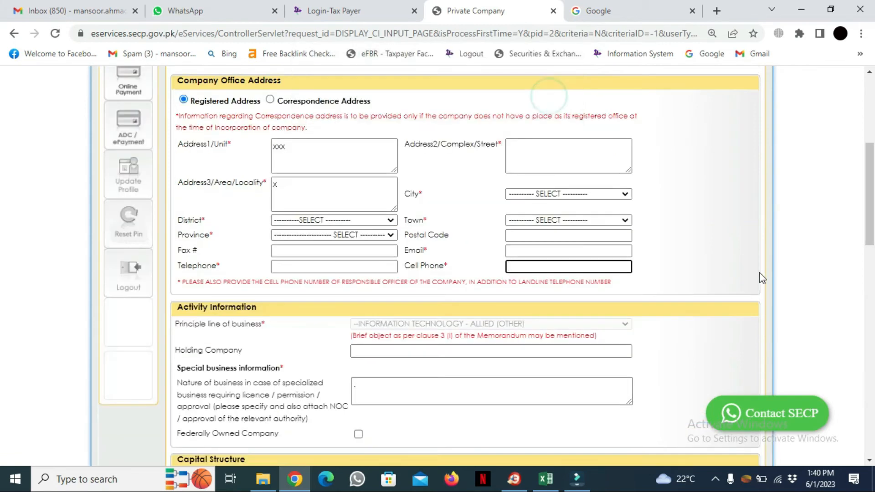
pyautogui.scroll(3, 2, 211)
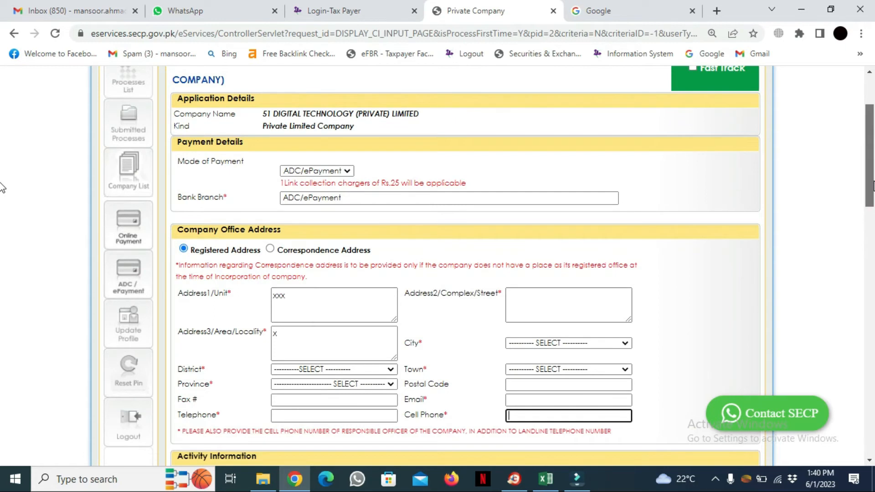
pyautogui.moveTo(873, 184); pyautogui.dragTo(871, 148)
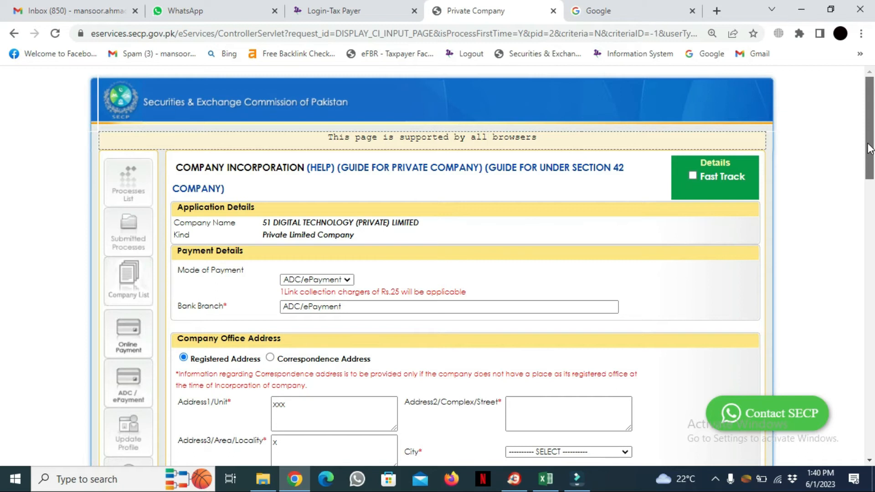
# Retry continuing from the end of the form, dismiss the alert and look back over the address, activity and capital sections
pyautogui.moveTo(869, 144); pyautogui.dragTo(870, 411)
pyautogui.click(245, 440)
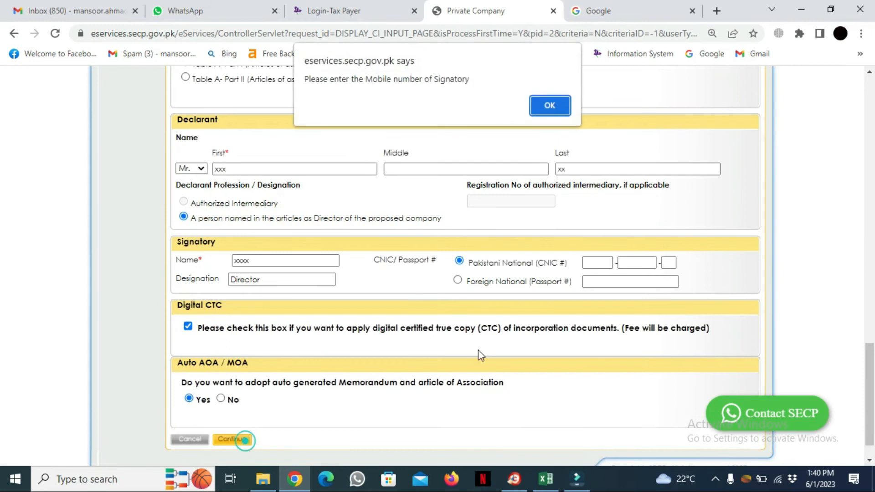
pyautogui.click(550, 106)
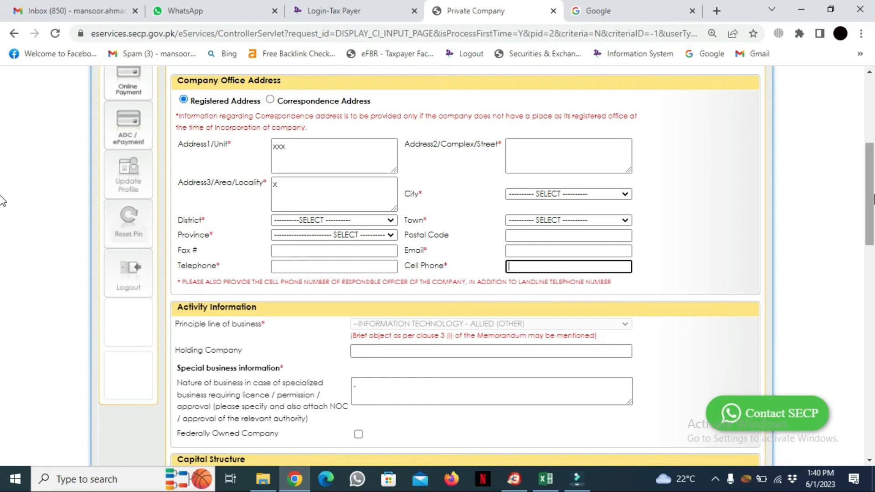
pyautogui.scroll(3, 863, 231)
pyautogui.scroll(-6, 860, 239)
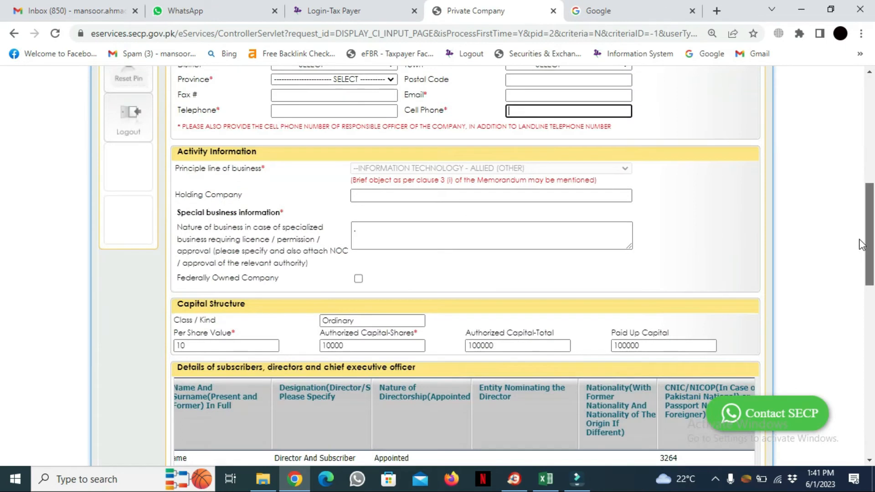
# Look over the subscriber details, open the ADC/ePayment page and examine its process list, including the Generate PSID column
pyautogui.scroll(-5, 859, 307)
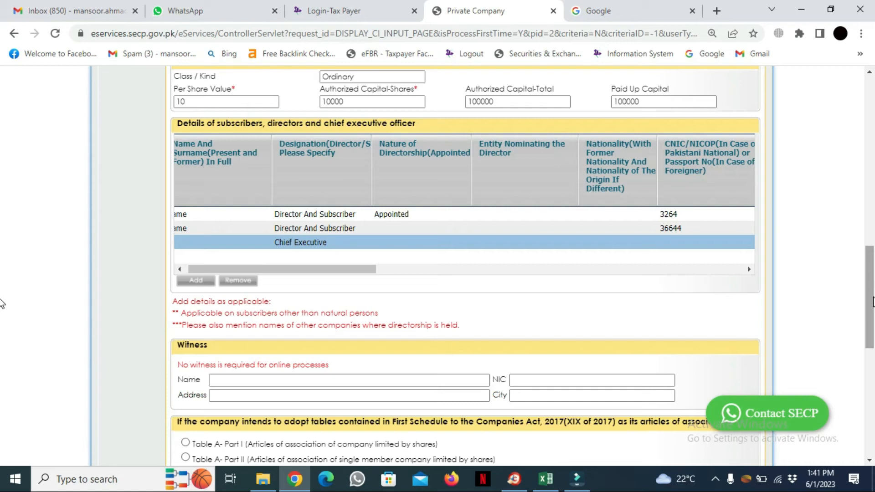
pyautogui.scroll(15, 345, 182)
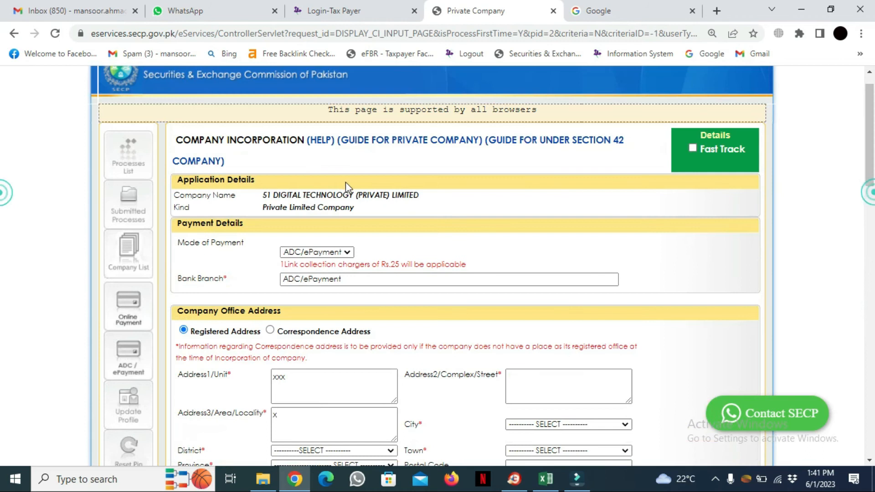
pyautogui.click(121, 355)
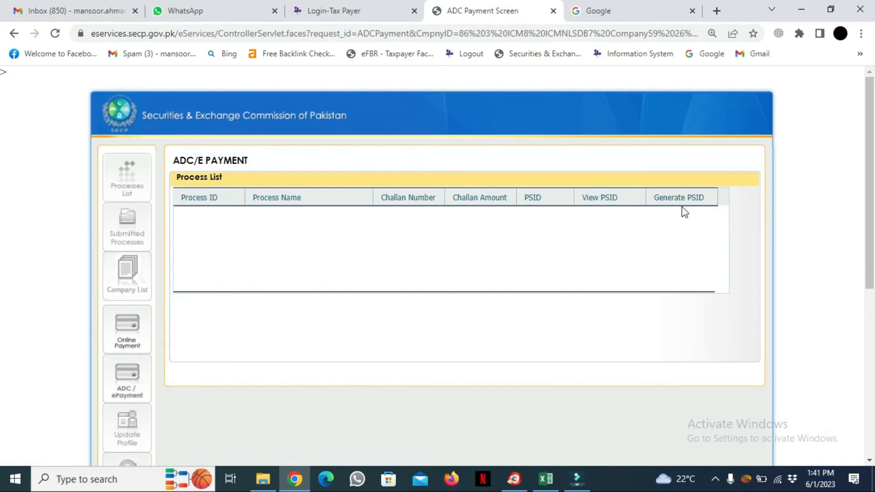
pyautogui.click(682, 208)
pyautogui.click(676, 212)
pyautogui.click(529, 223)
pyautogui.moveTo(861, 224)
pyautogui.mouseDown()
pyautogui.moveTo(860, 322)
pyautogui.moveTo(847, 306)
pyautogui.moveTo(869, 226)
pyautogui.mouseUp()
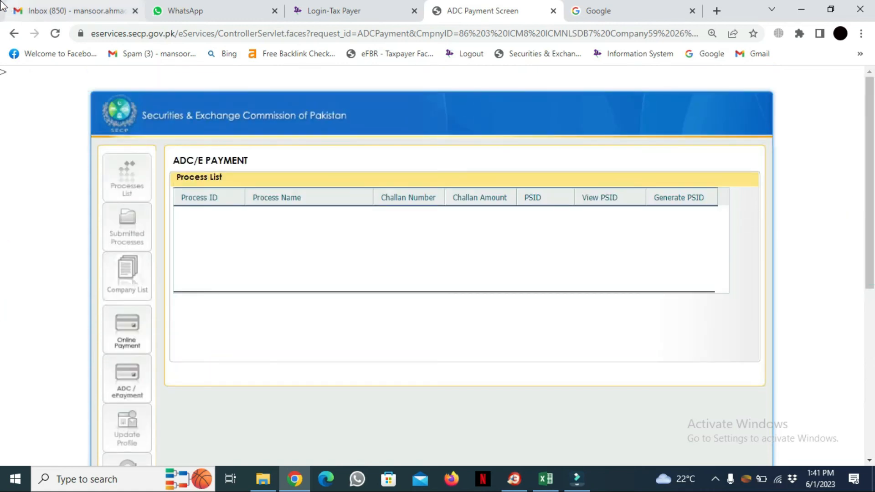
# Go back from the payment page to the process listing and reopen the Company Incorporation process
pyautogui.click(14, 33)
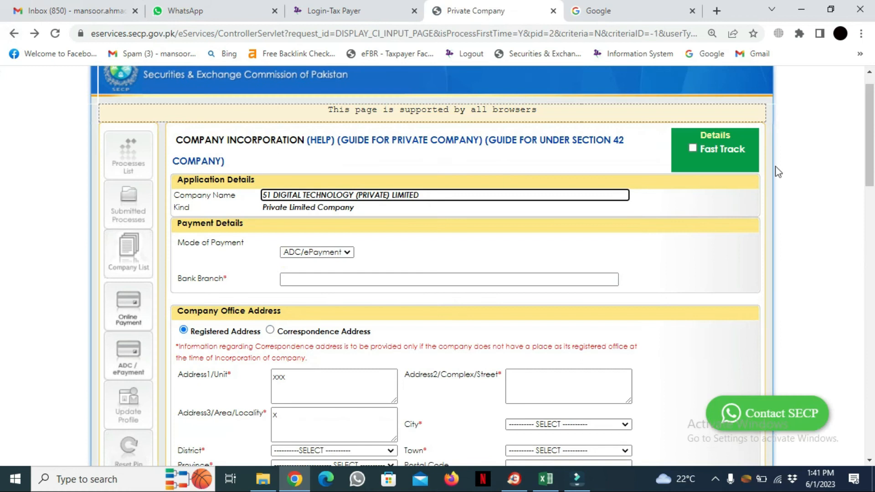
pyautogui.moveTo(870, 162); pyautogui.dragTo(871, 260)
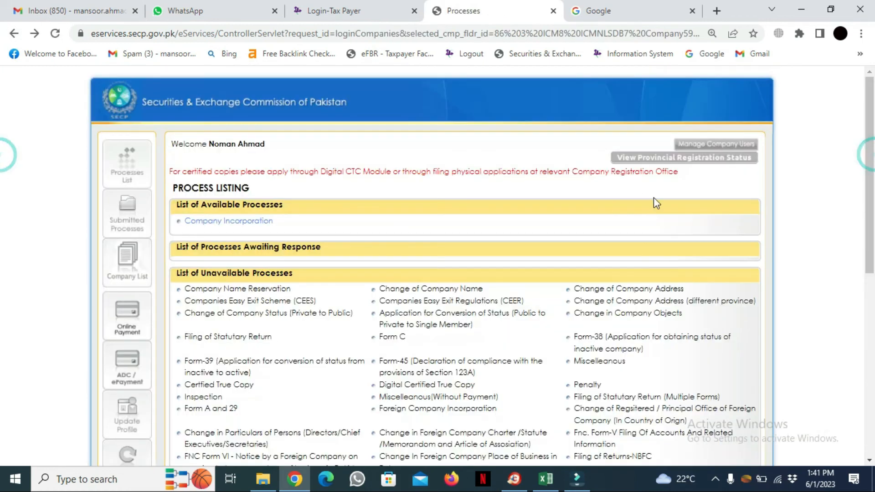
pyautogui.moveTo(870, 154); pyautogui.dragTo(860, 97)
pyautogui.click(247, 186)
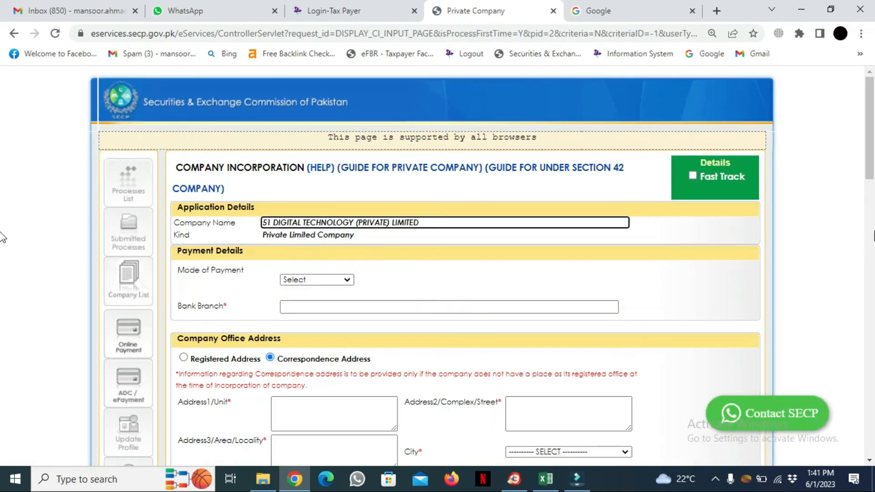
# Review the blank incorporation form from the office address through capital structure, declarant and signatory to the Auto AOA/MOA section
pyautogui.scroll(-6, 2, 233)
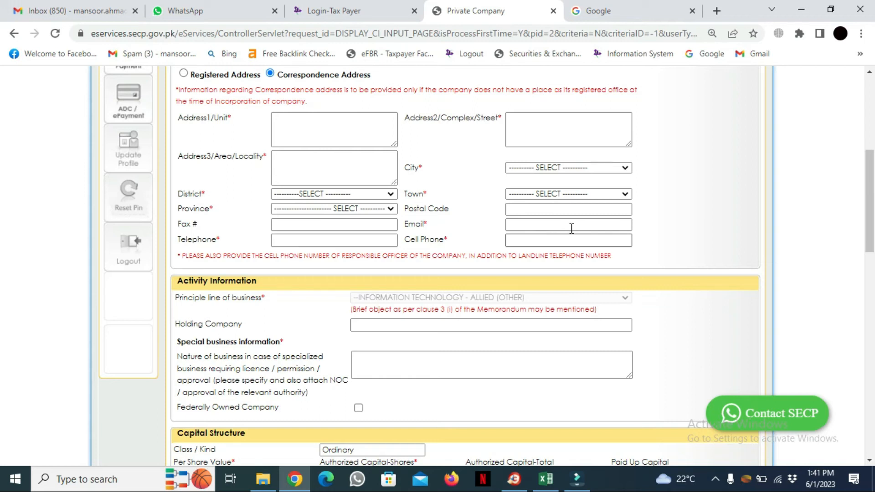
pyautogui.moveTo(874, 186); pyautogui.dragTo(874, 257)
pyautogui.click(872, 319)
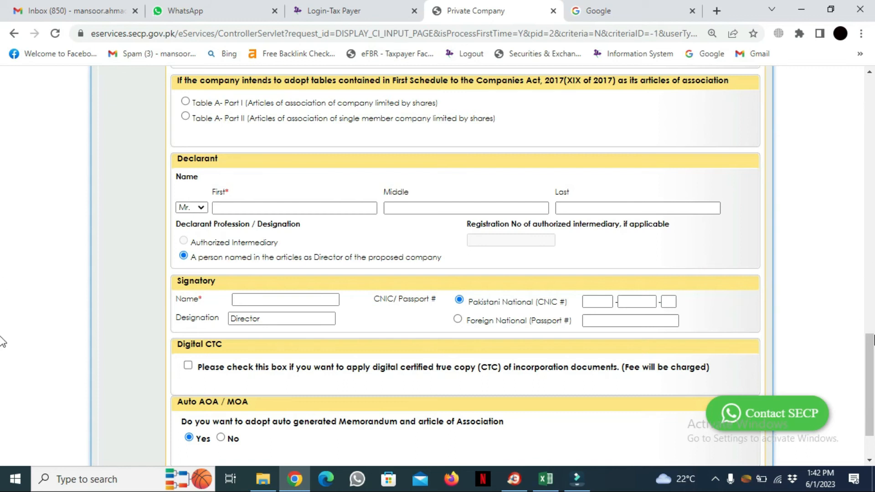
pyautogui.scroll(10, 3, 342)
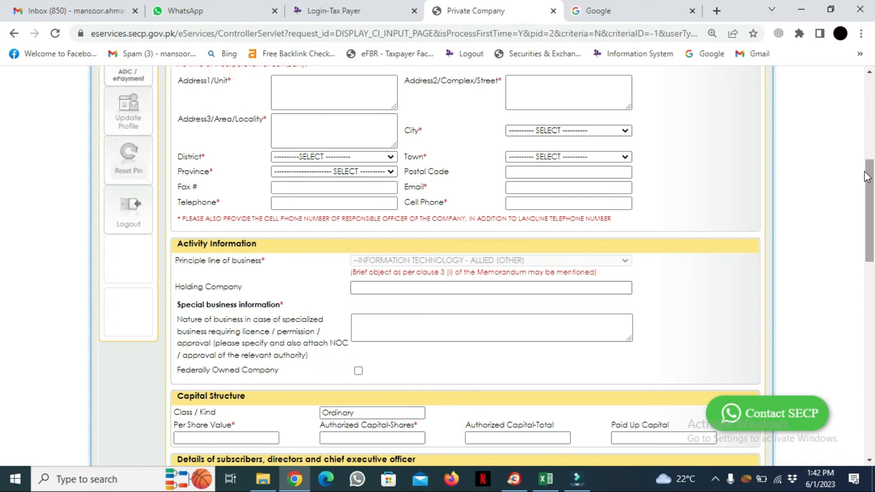
pyautogui.moveTo(874, 205); pyautogui.dragTo(862, 351)
pyautogui.scroll(-3, 862, 357)
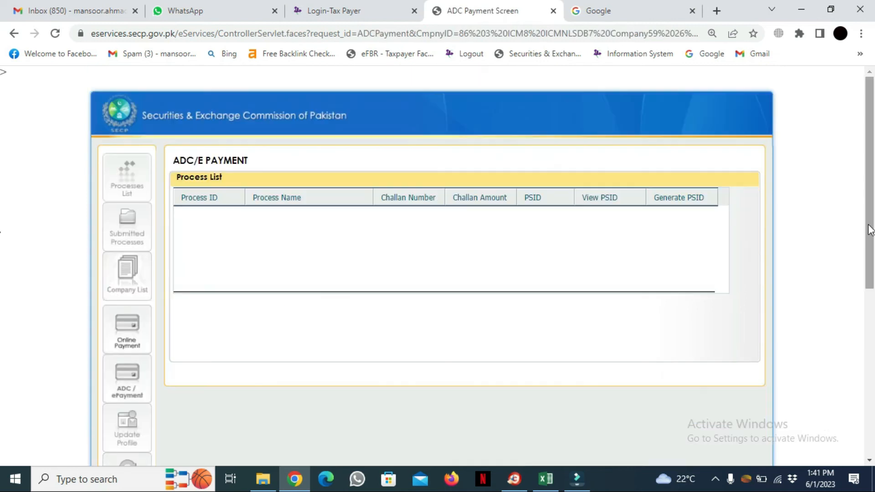
# Check the rest of the ADC/ePayment page, return to the process listing and open Company Incorporation again
pyautogui.scroll(-3, 859, 274)
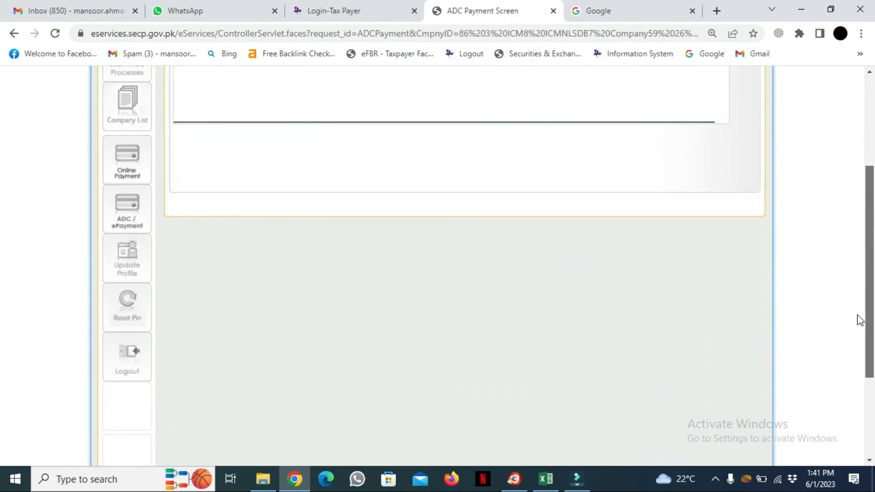
pyautogui.scroll(4, 848, 310)
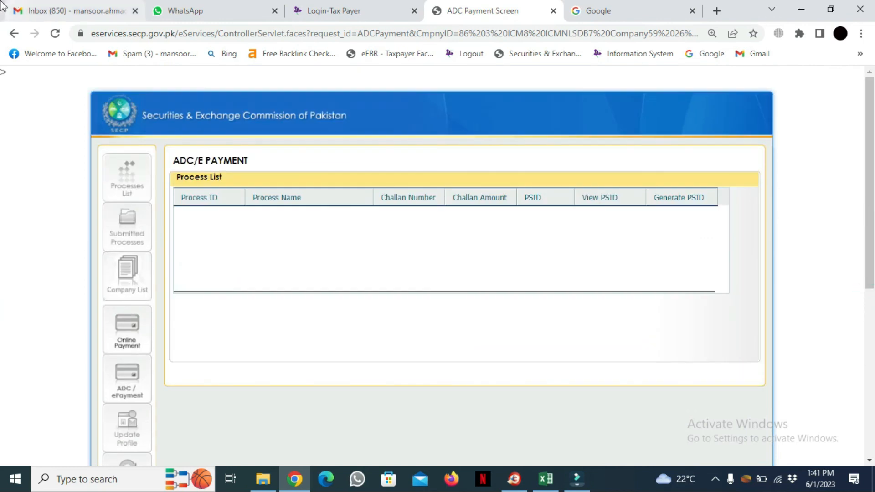
pyautogui.click(13, 33)
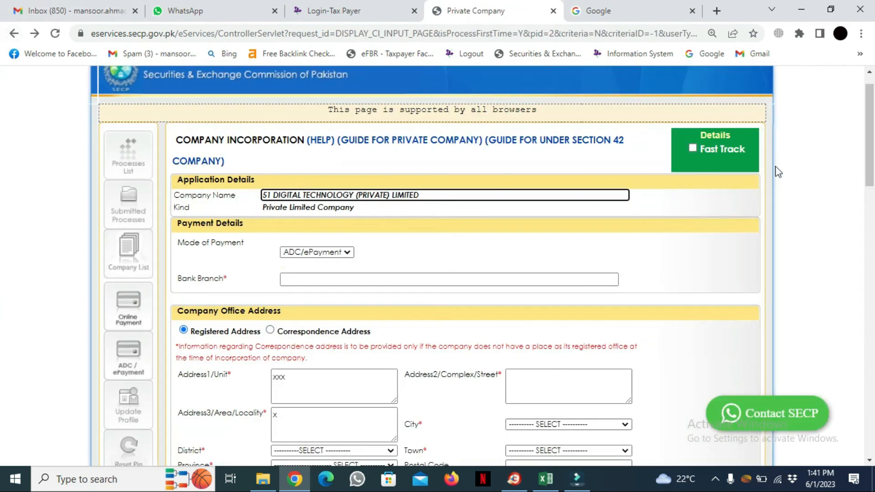
pyautogui.moveTo(872, 139); pyautogui.dragTo(871, 256)
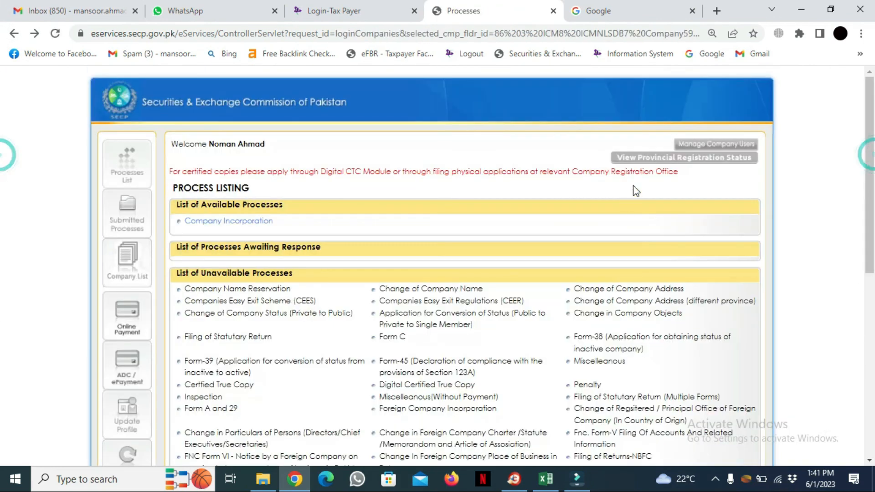
pyautogui.moveTo(873, 152); pyautogui.dragTo(874, 242)
pyautogui.scroll(10, 3, 247)
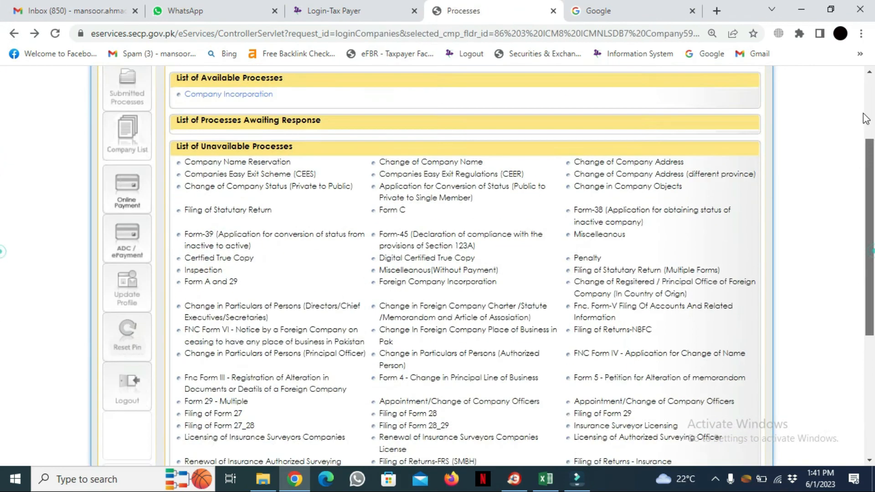
pyautogui.click(270, 187)
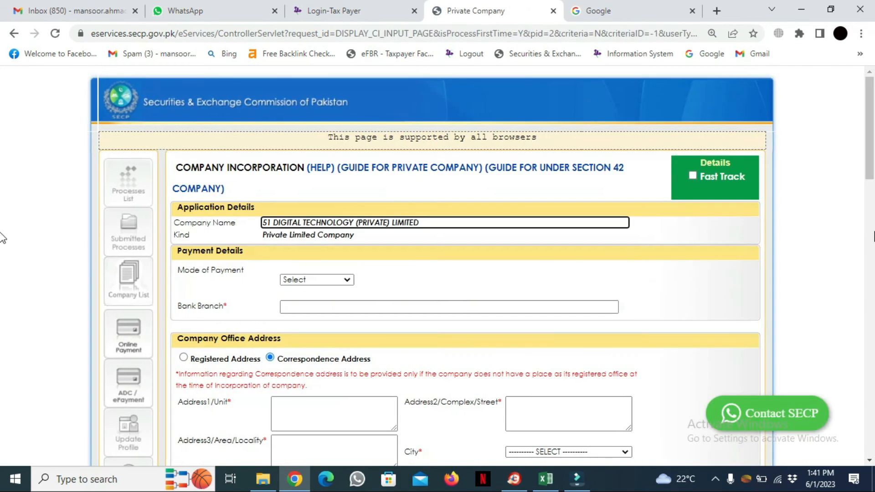
# Examine the reopened form's address, activity, declarant, signatory and Digital CTC sections down to the end of the form
pyautogui.moveTo(872, 157); pyautogui.dragTo(873, 232)
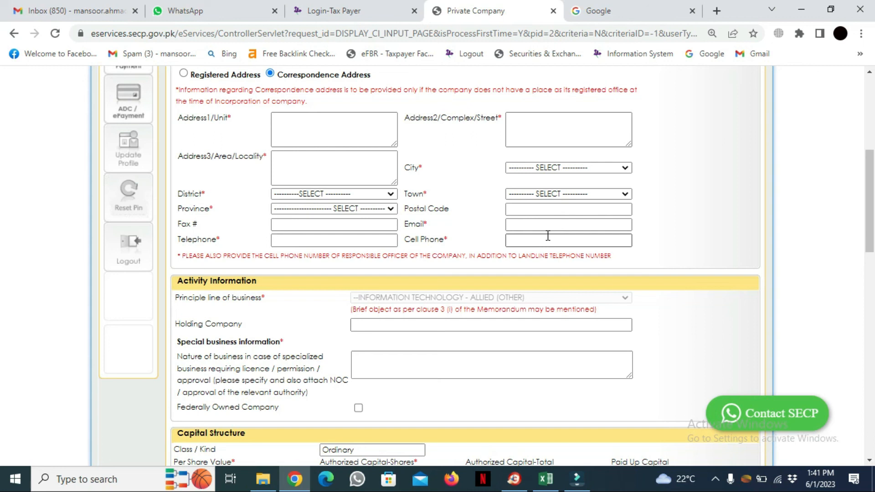
pyautogui.moveTo(874, 186); pyautogui.dragTo(870, 319)
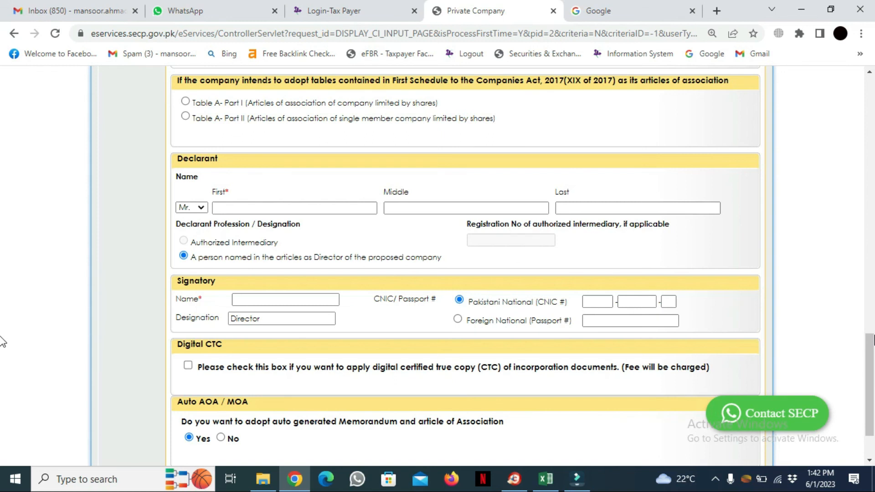
pyautogui.moveTo(874, 345); pyautogui.dragTo(865, 172)
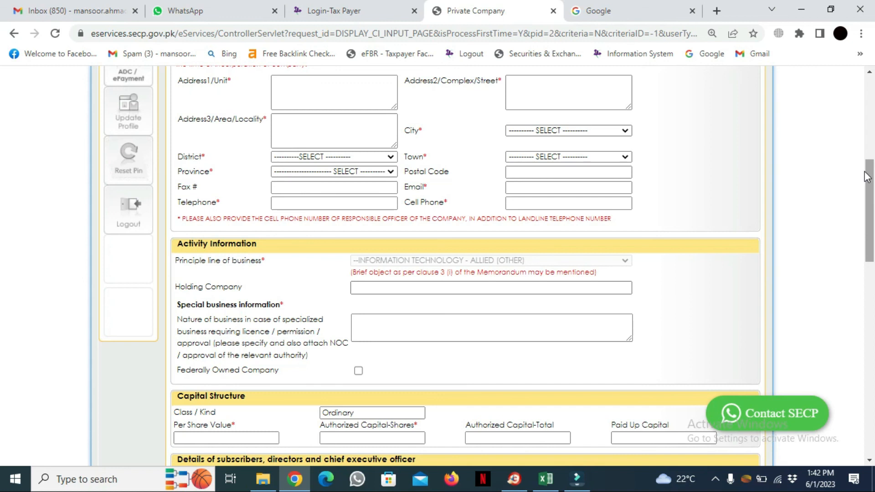
pyautogui.moveTo(868, 177); pyautogui.dragTo(868, 424)
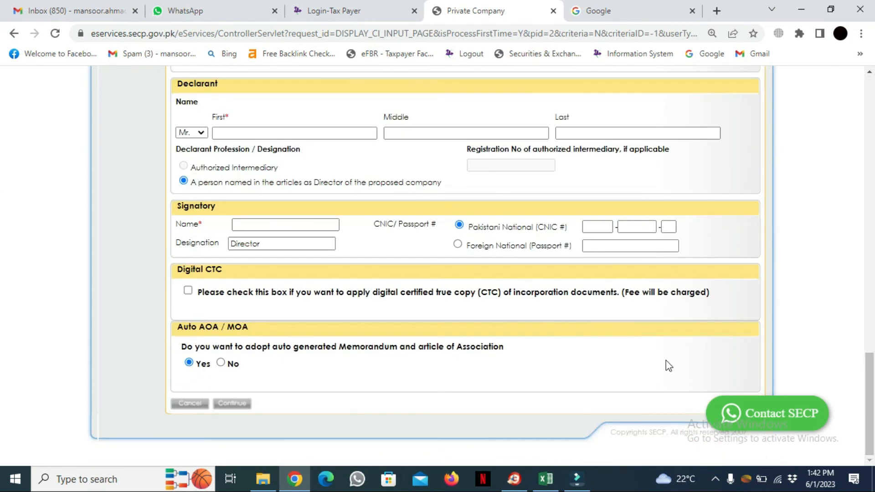